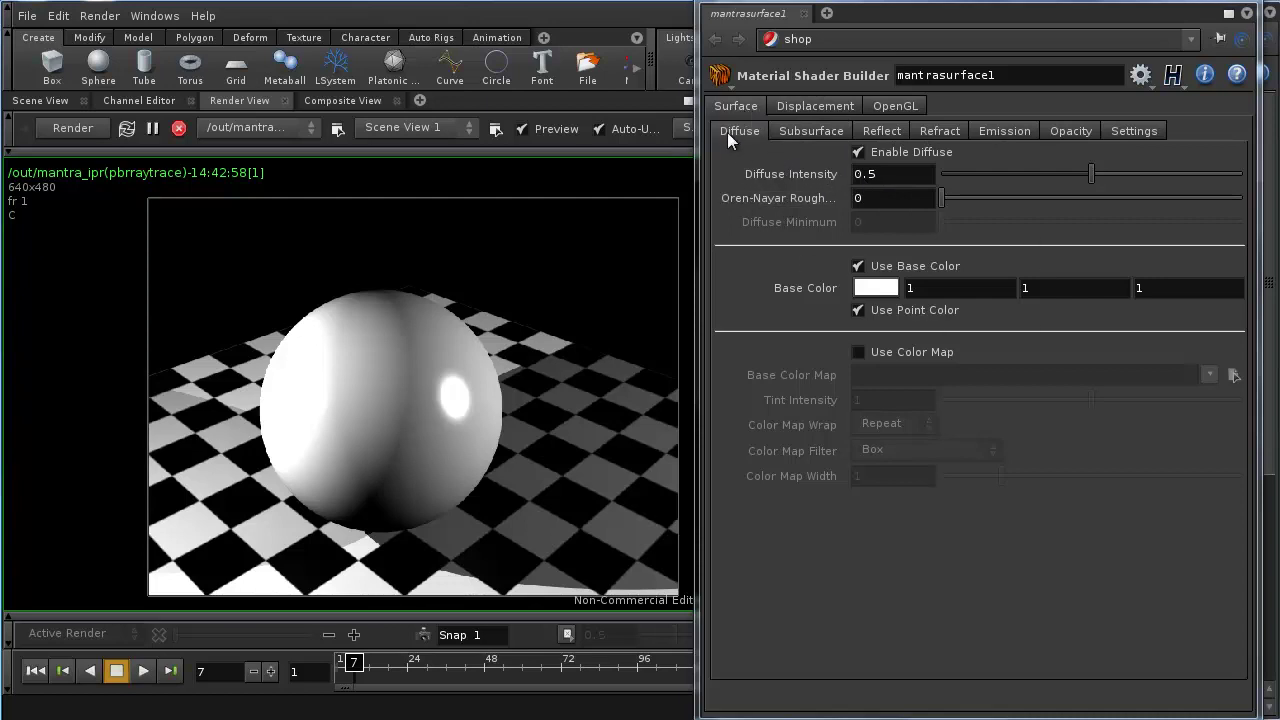
Examine the mantrasurface1 material's displacement settings and its surface categories, including subsurface, reflection, refraction, opacity and general settings
left_click(823, 103)
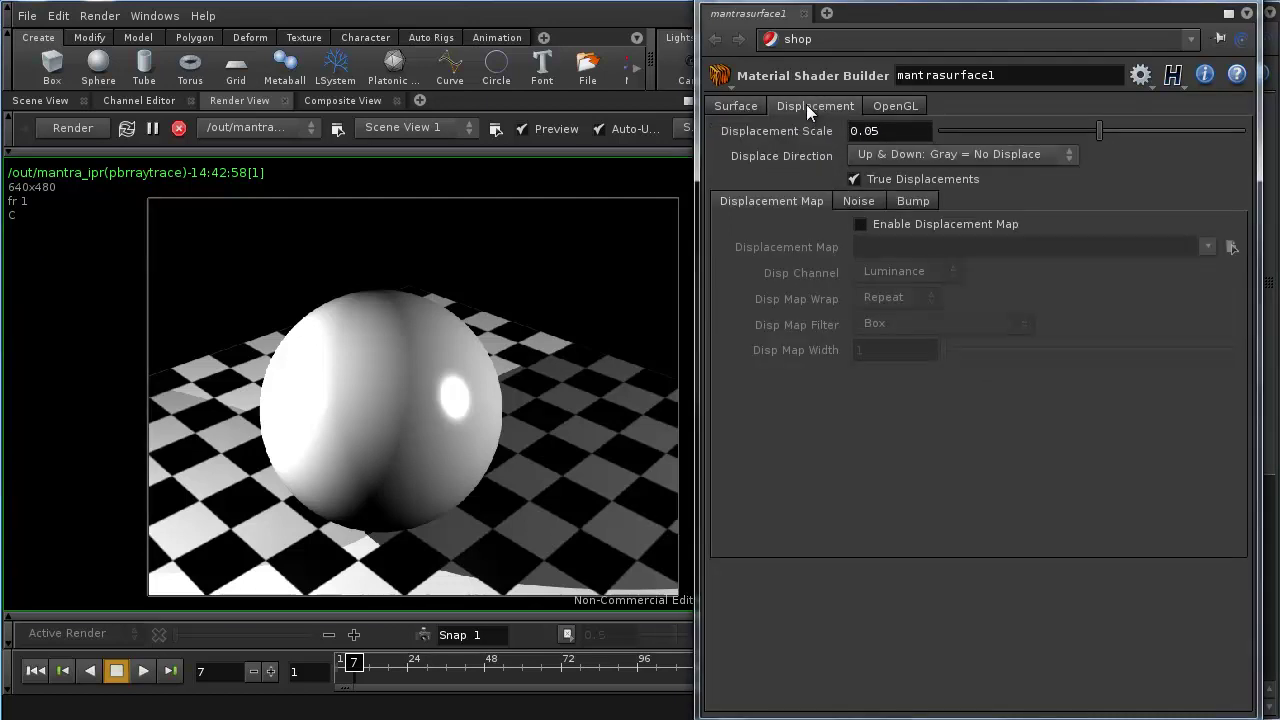
left_click(738, 105)
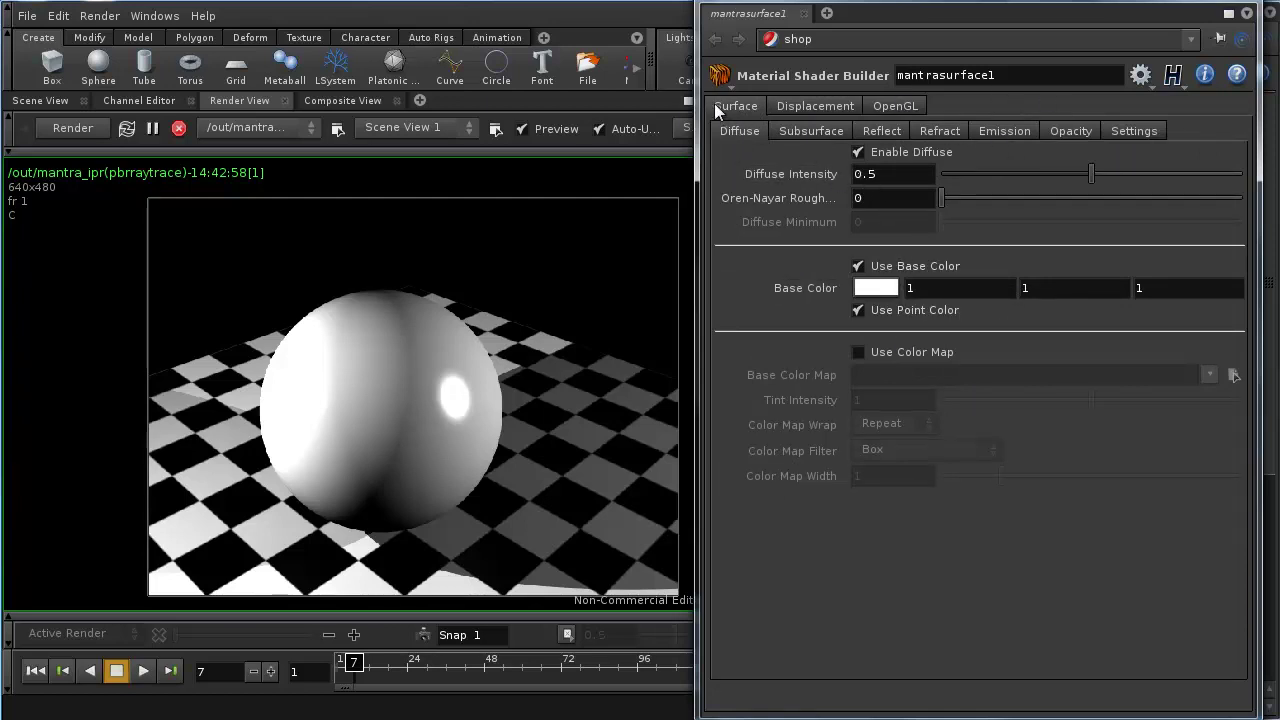
left_click(791, 130)
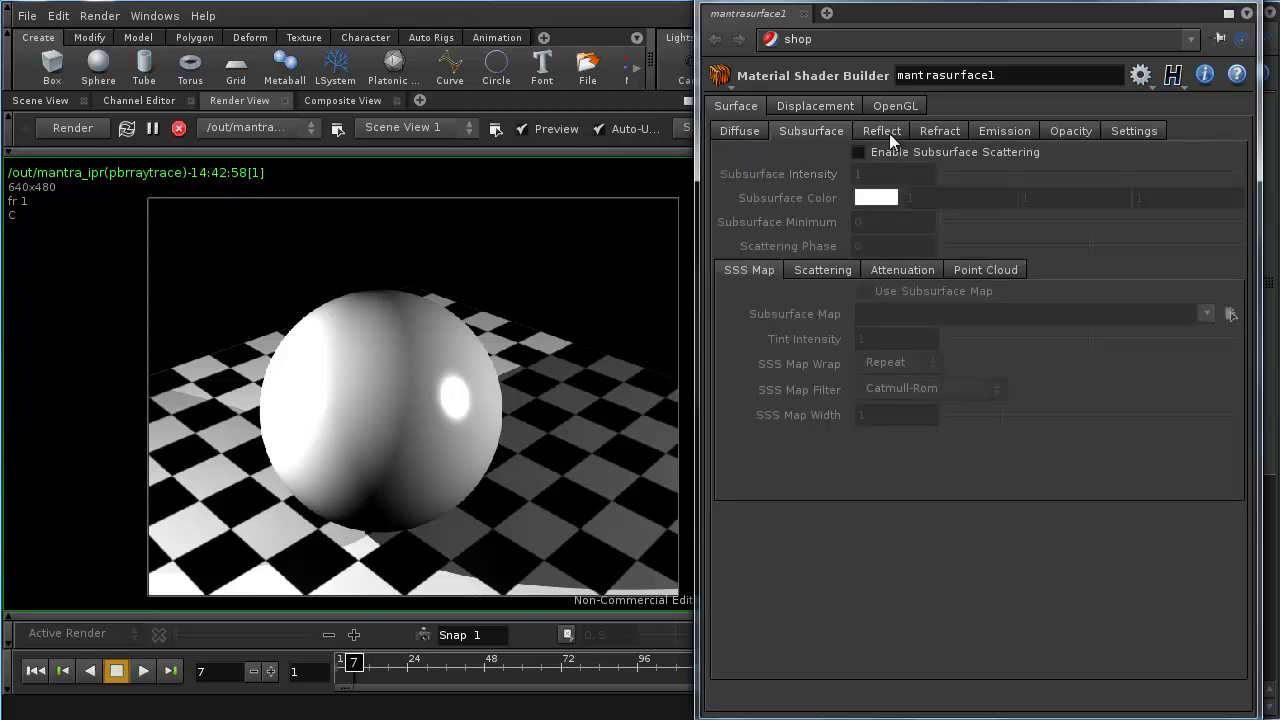
left_click(890, 133)
left_click(926, 129)
left_click(1068, 131)
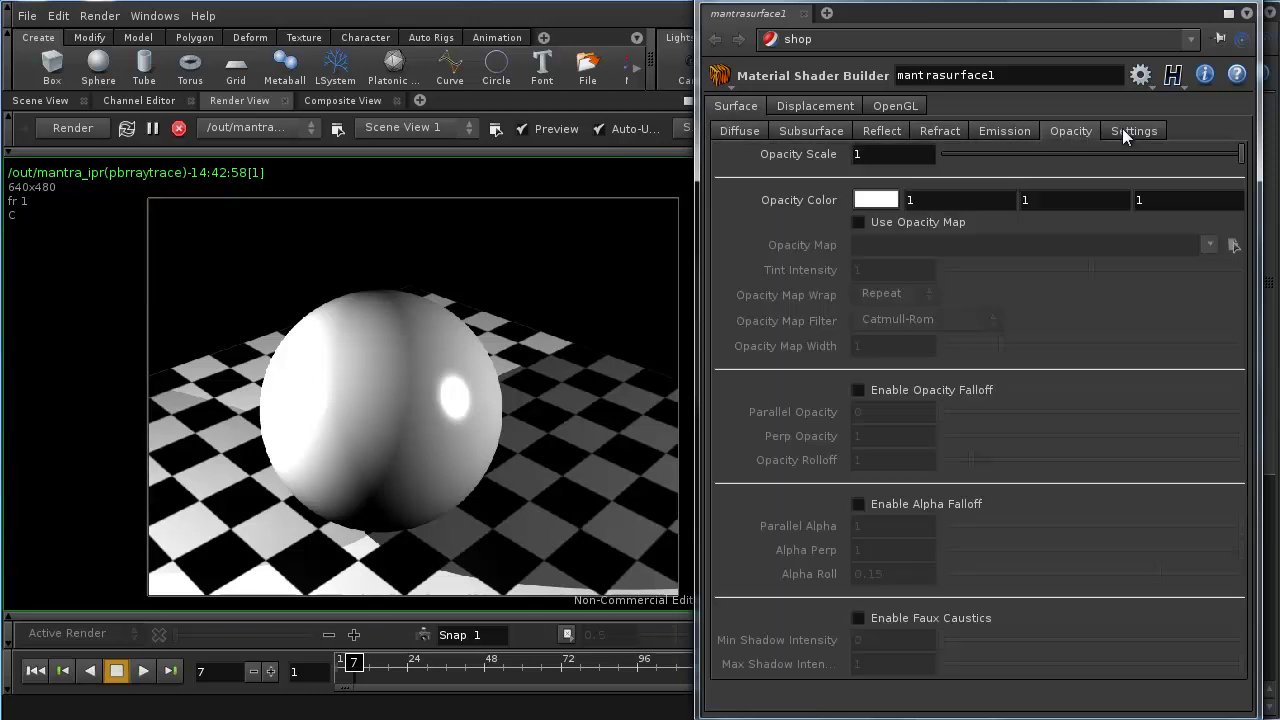
left_click(1122, 130)
left_click(754, 128)
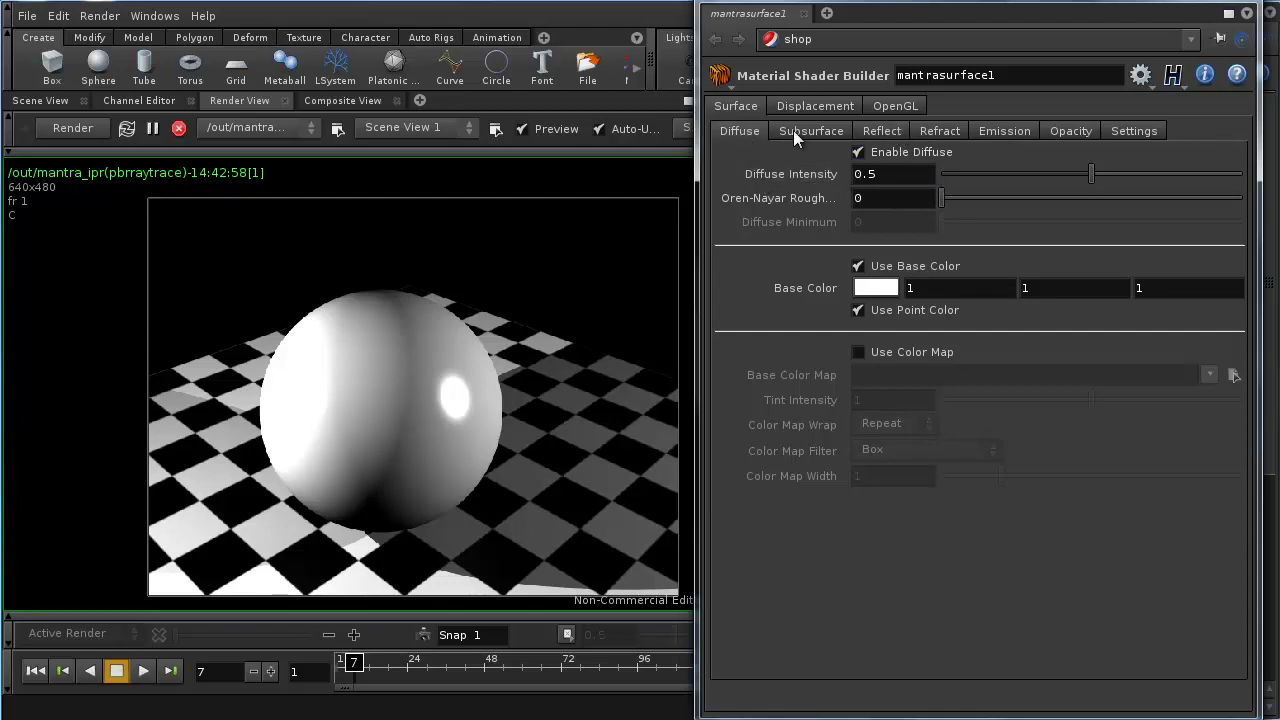
Compare how the standard material spreads its diffuse, subsurface, reflection, refraction, emission and opacity parameters over separate pages
left_click(886, 132)
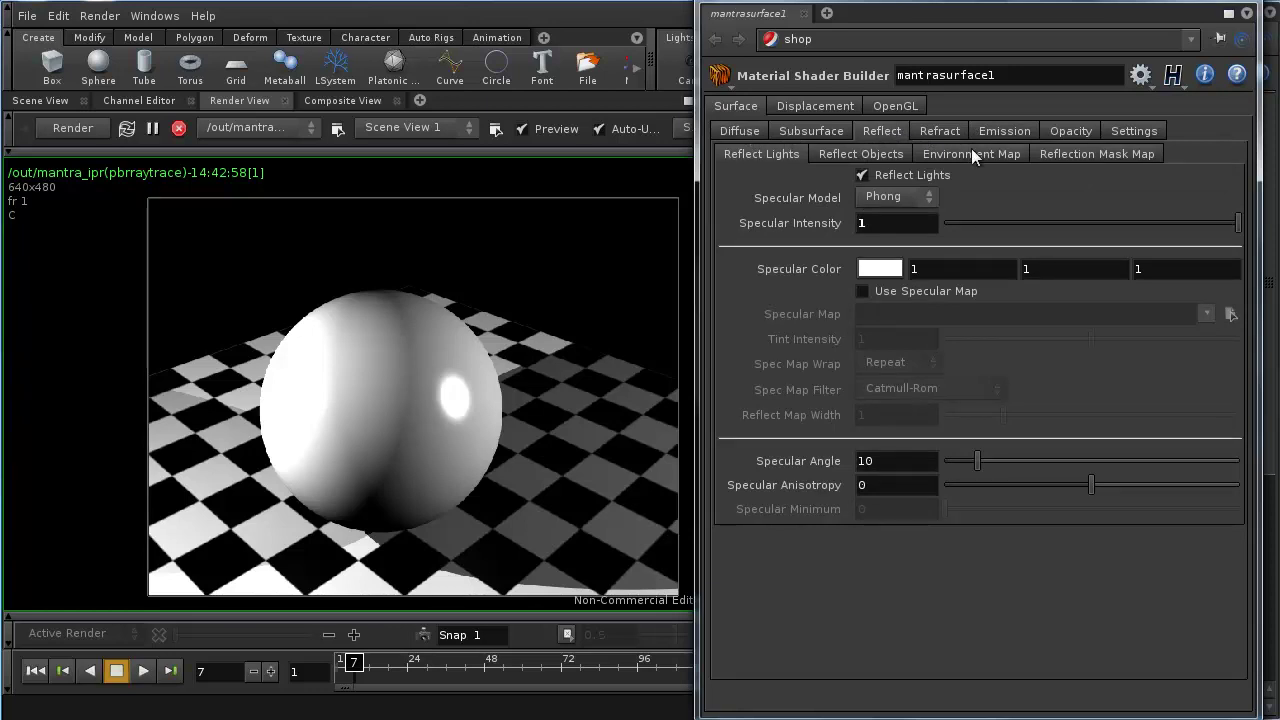
left_click(753, 134)
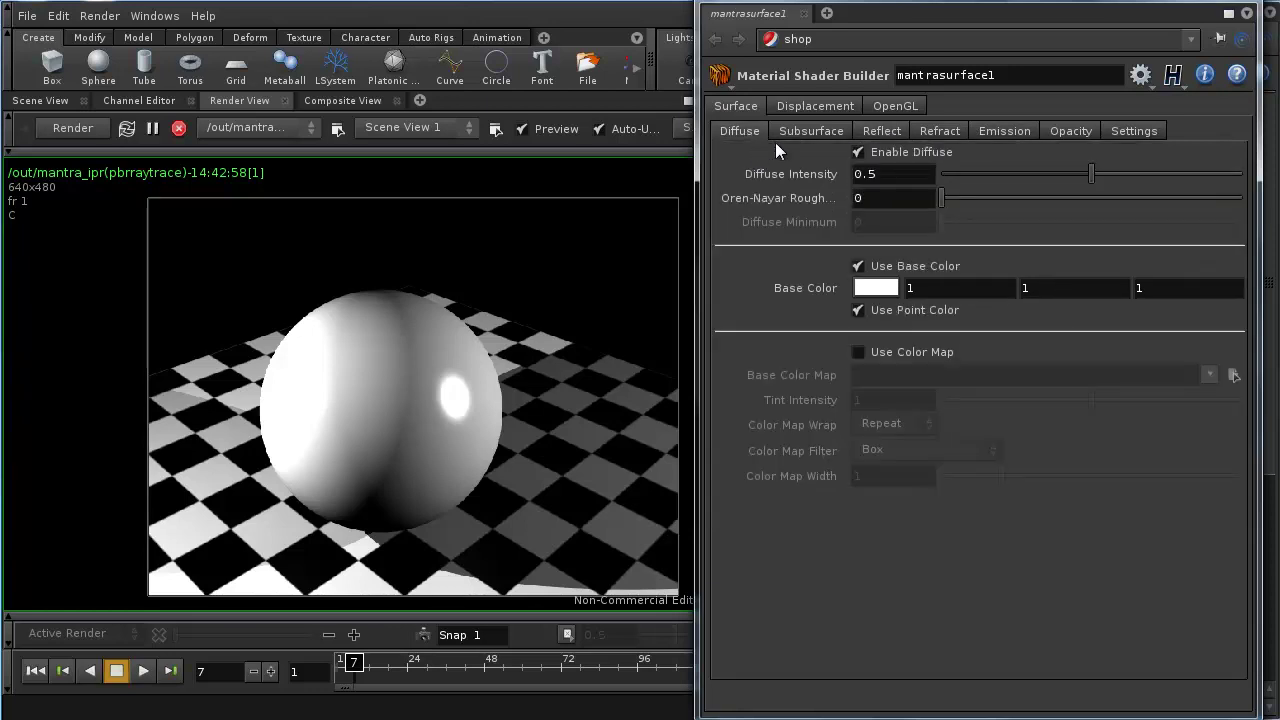
left_click(788, 128)
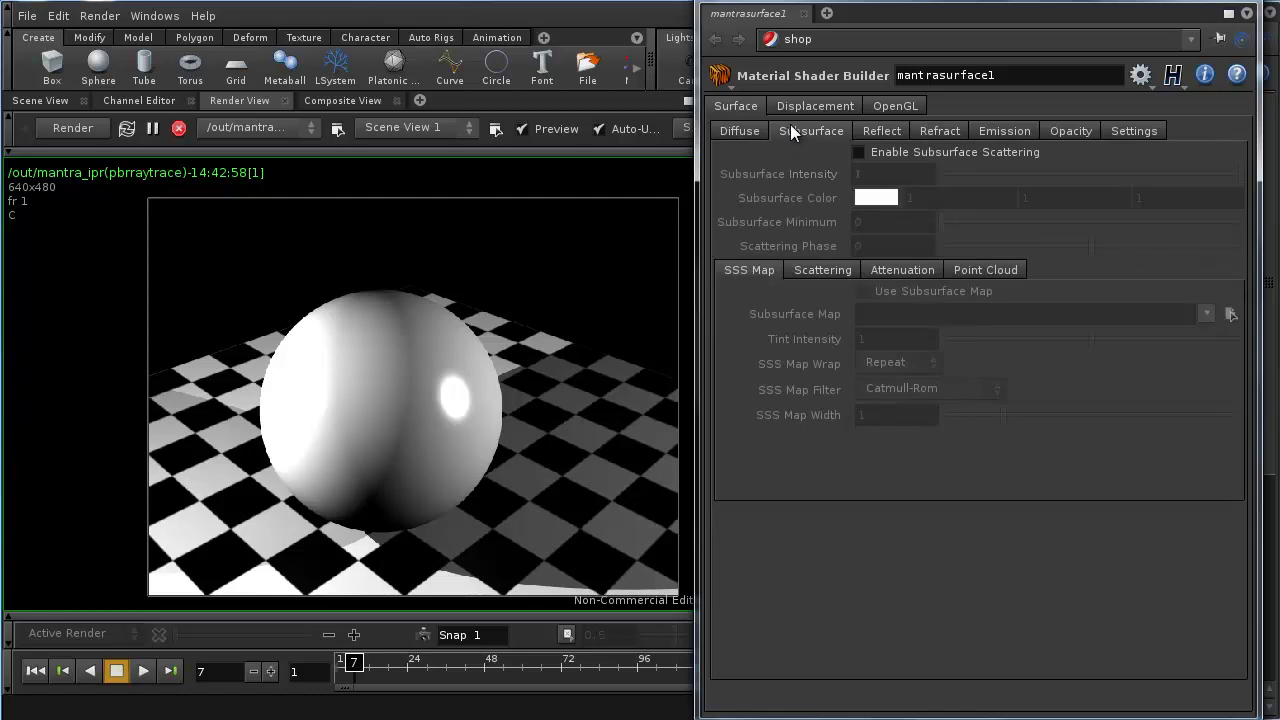
left_click(873, 131)
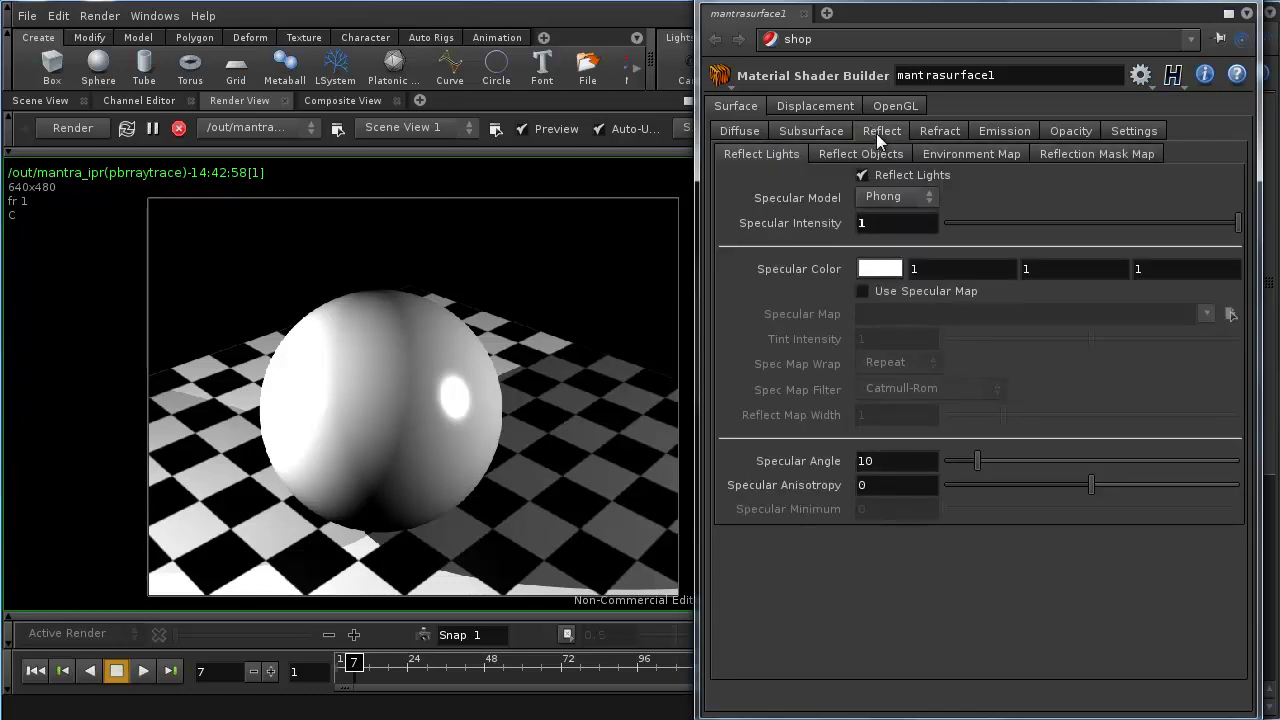
left_click(943, 130)
left_click(1014, 132)
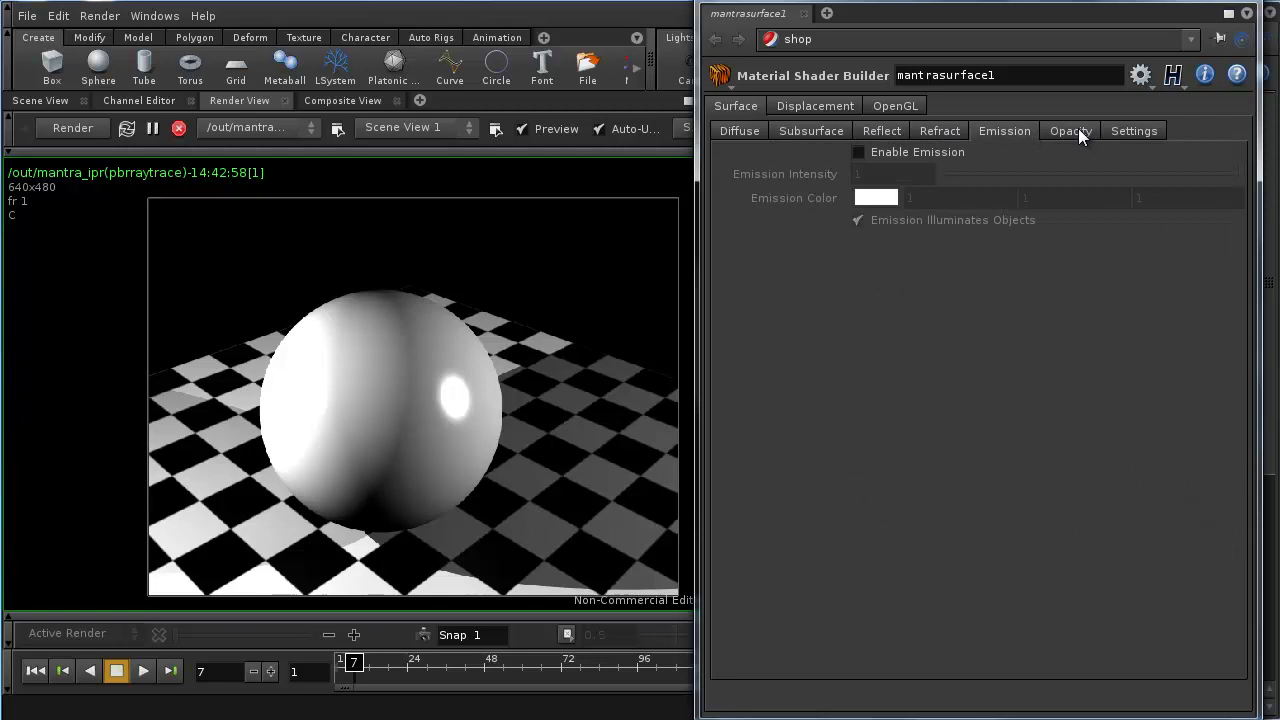
left_click(1076, 132)
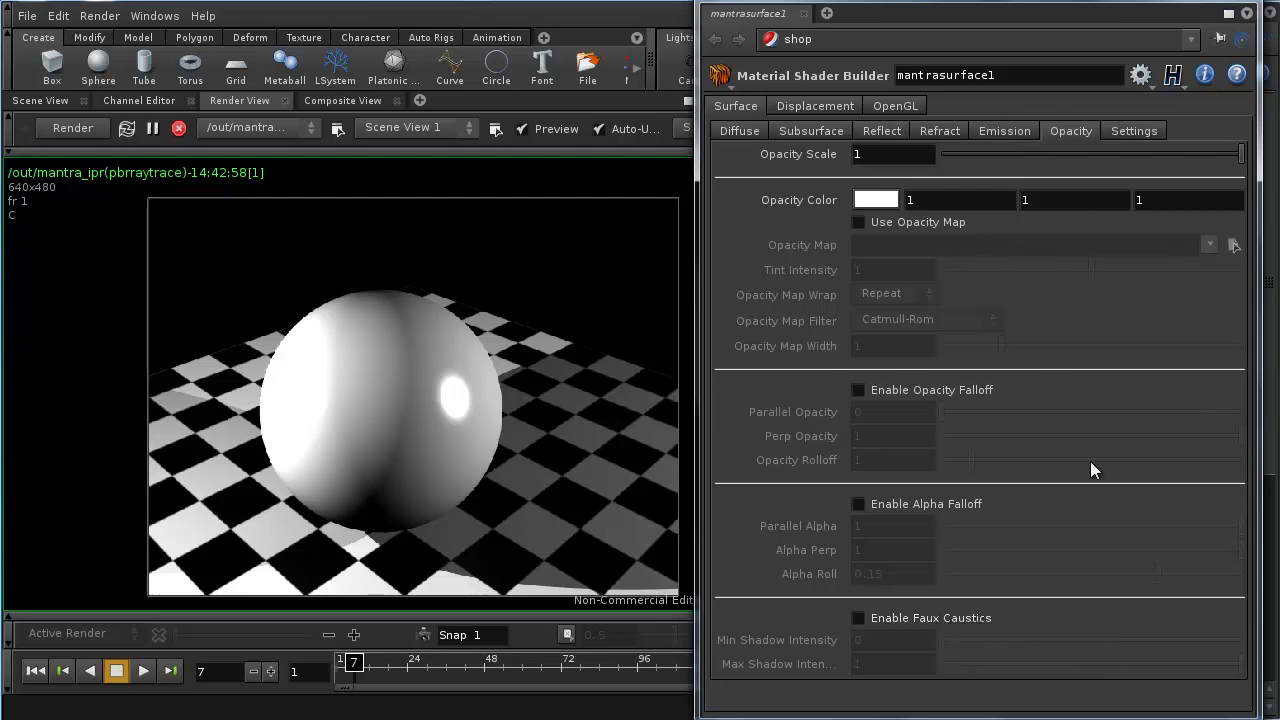
left_click(741, 131)
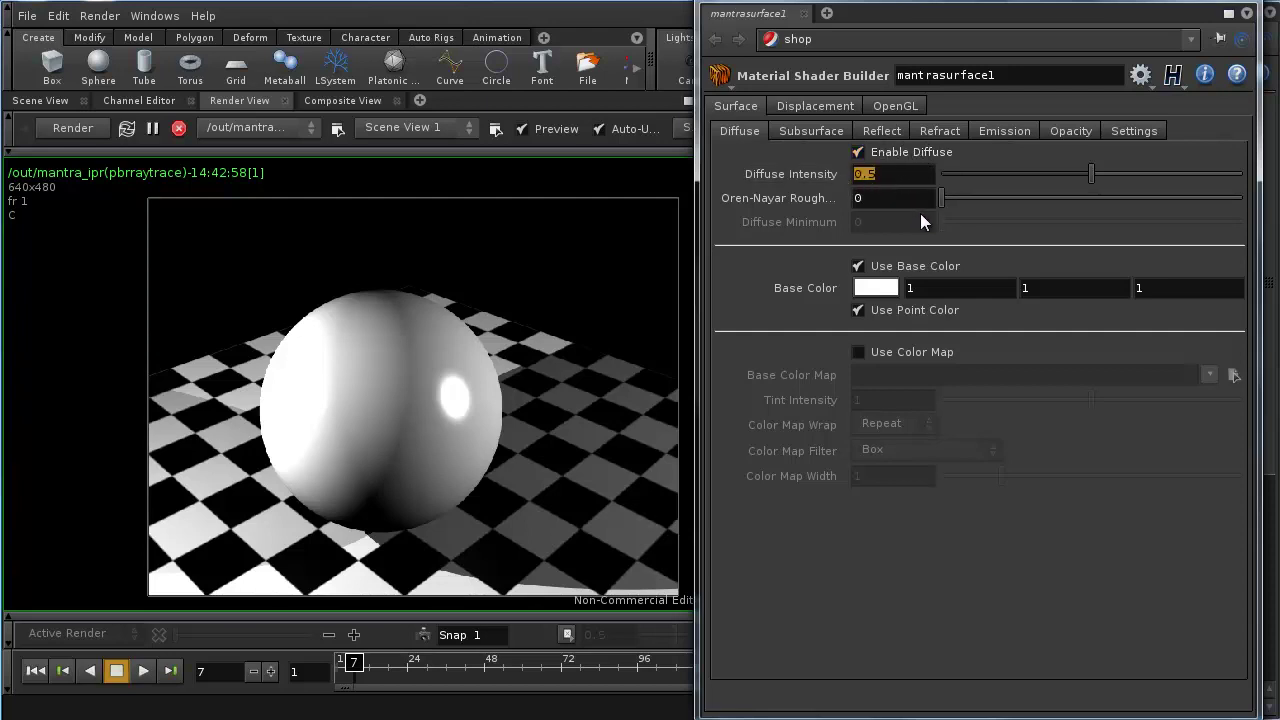
Switch the standard material's diffuse color map on and off again, and view its reflection settings
left_click(858, 352)
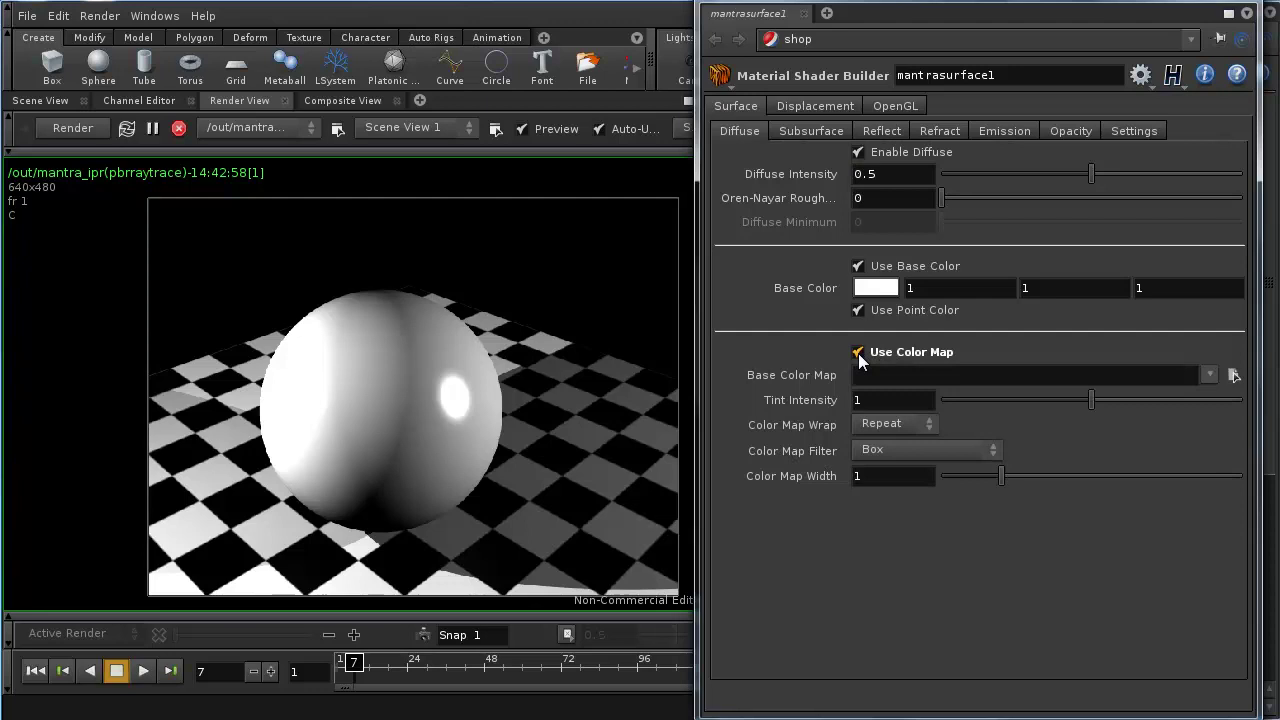
left_click(858, 352)
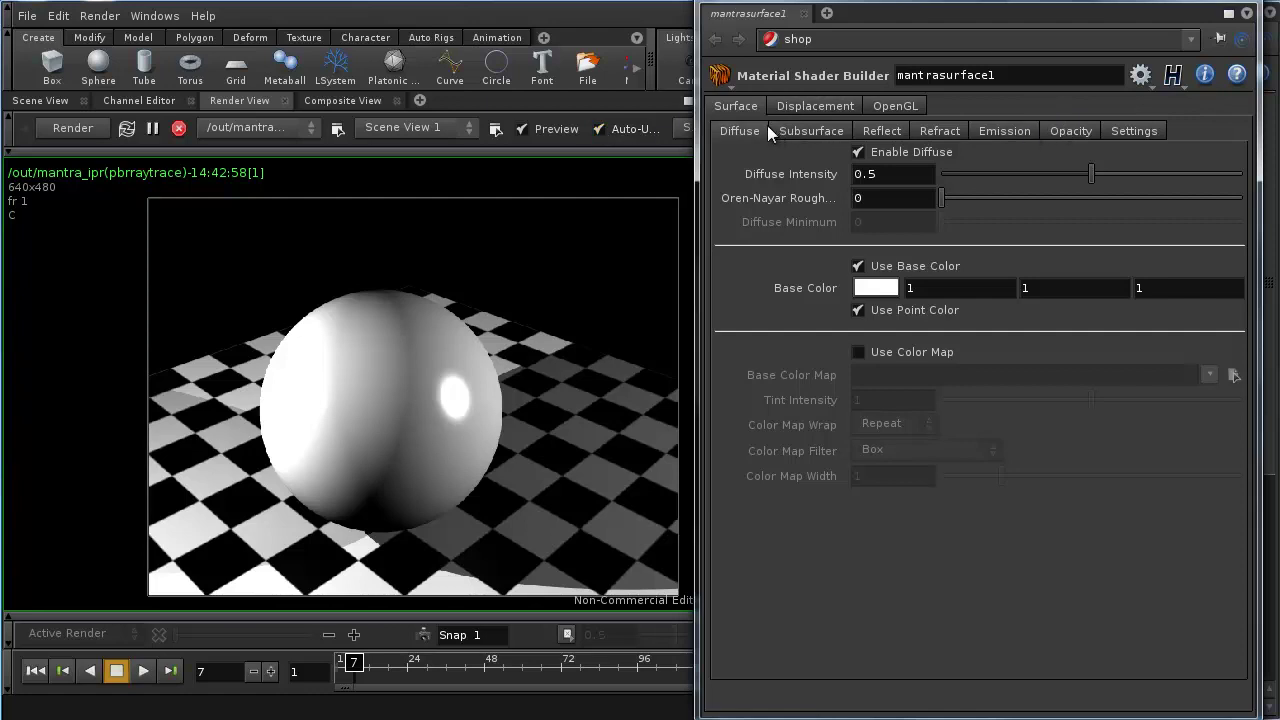
left_click(872, 132)
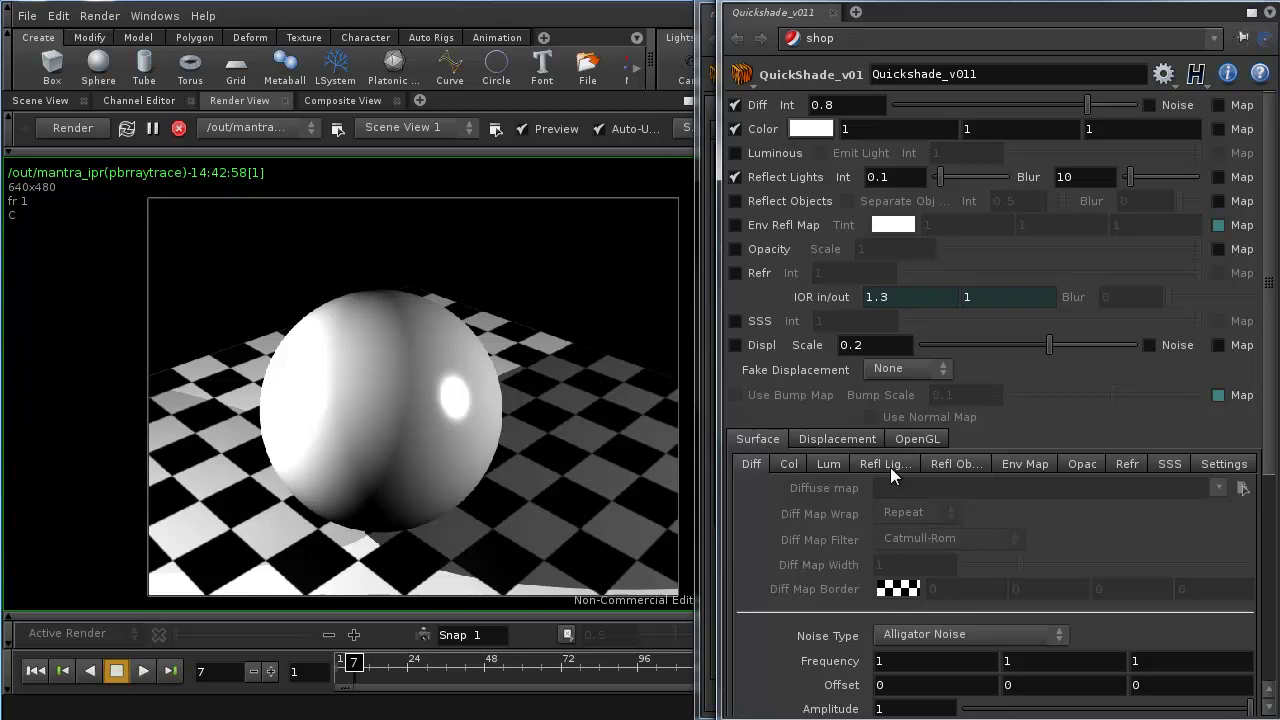
Examine the Quickshade_v011 detail settings for diffuse, color, luminosity, light and object reflection, environment map, opacity, refraction and subsurface scattering
left_click(787, 462)
left_click(758, 465)
left_click(784, 463)
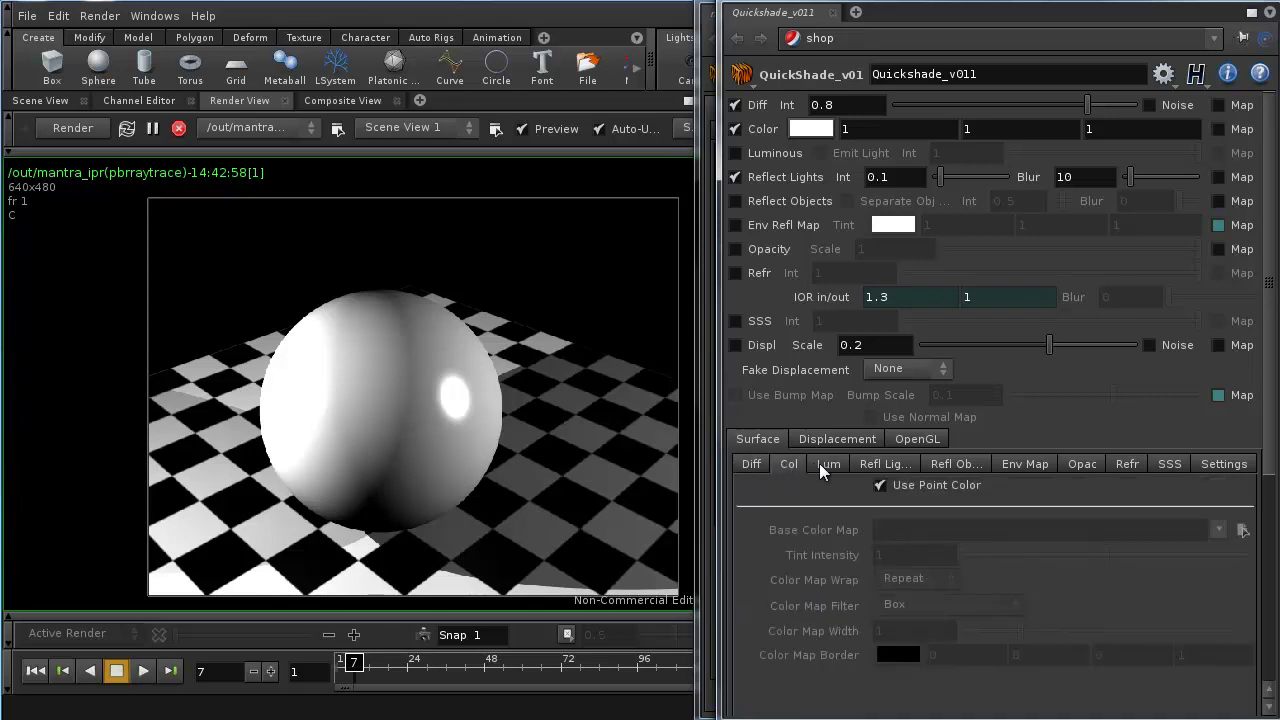
left_click(824, 464)
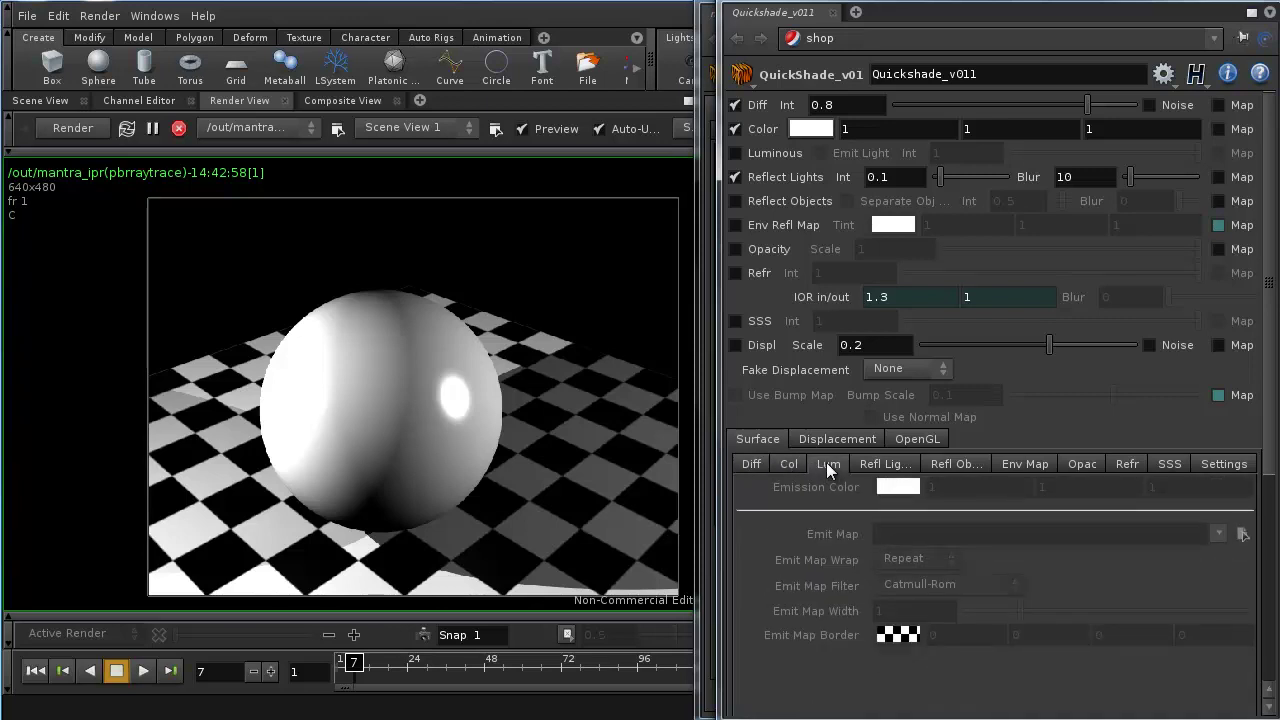
left_click(893, 467)
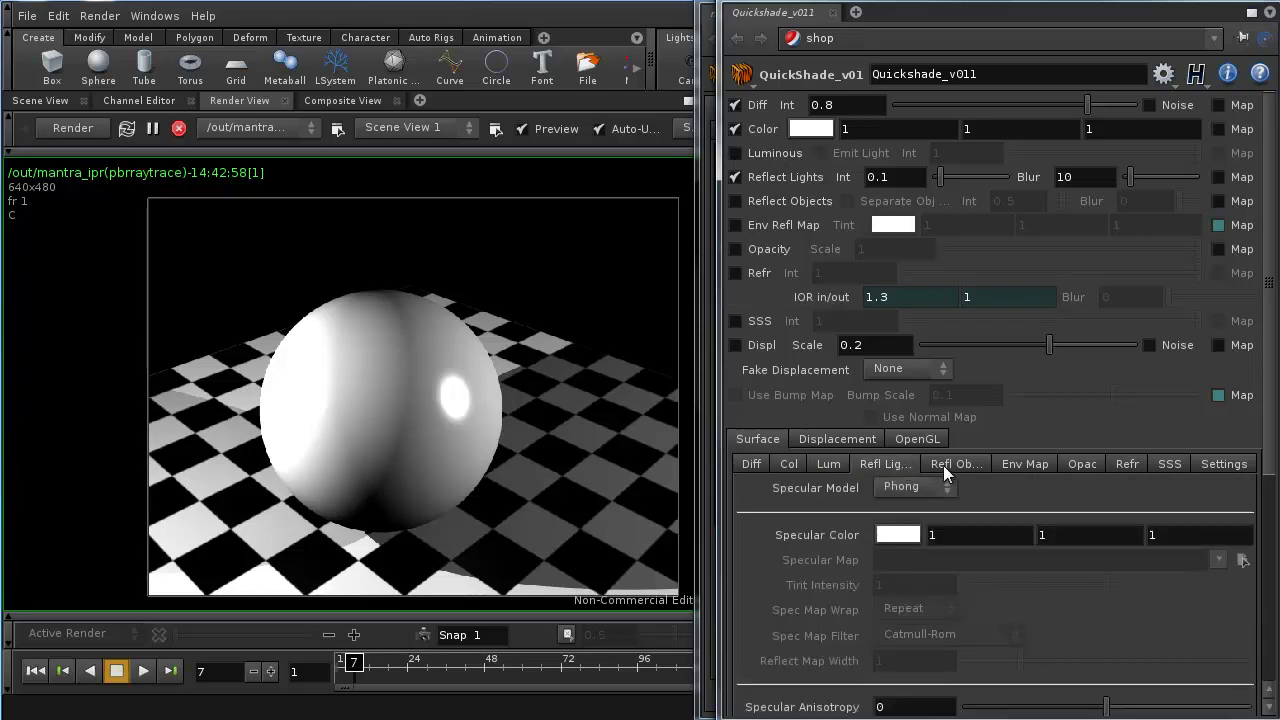
left_click(955, 467)
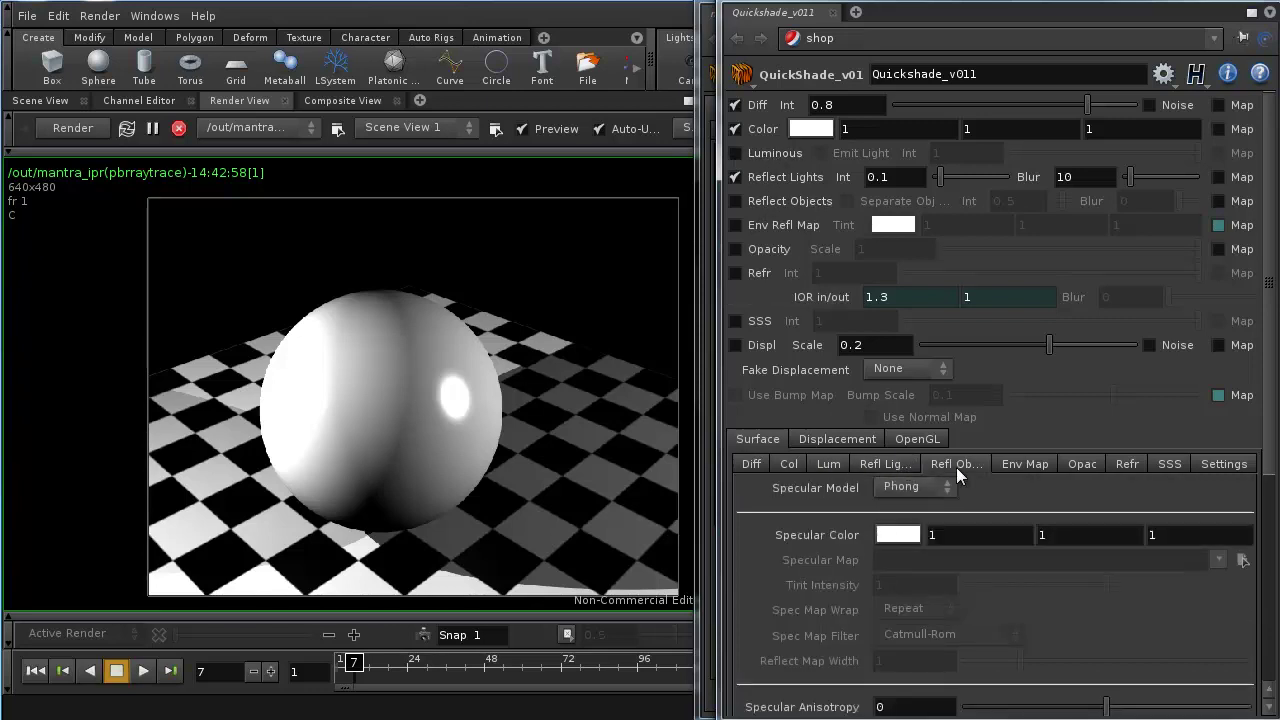
left_click(1035, 462)
left_click(1082, 463)
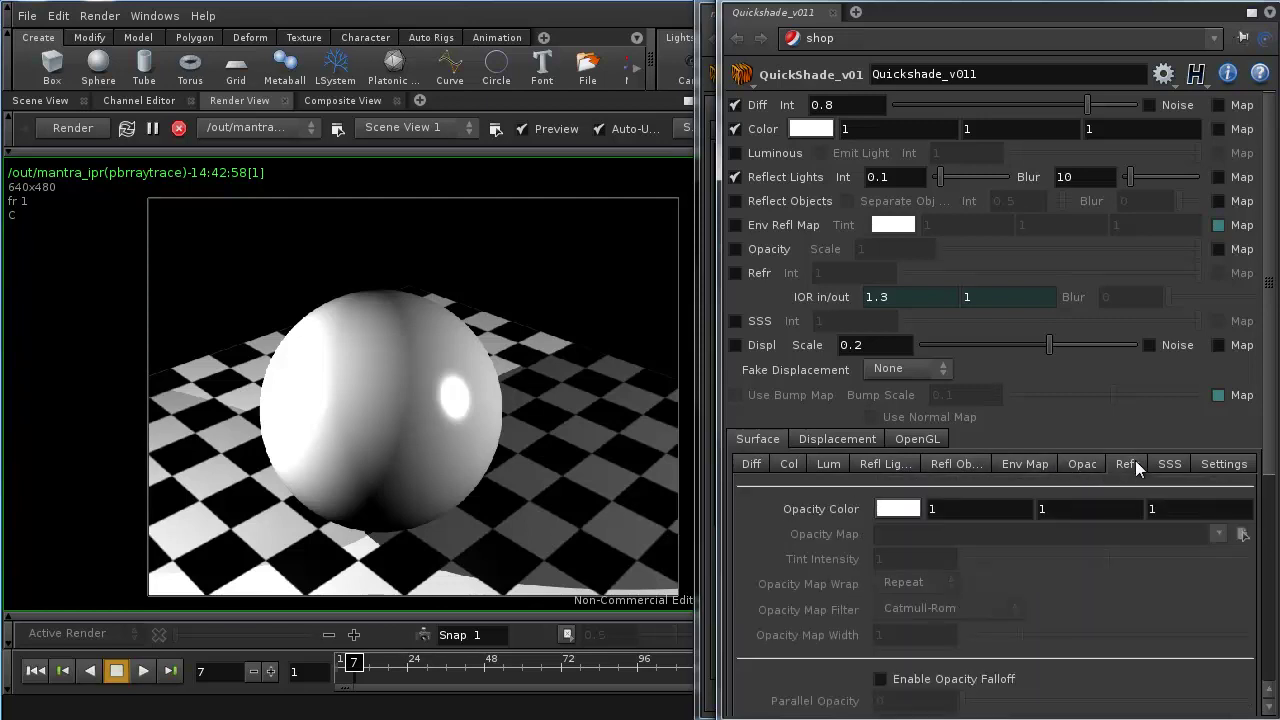
left_click(1135, 462)
left_click(1160, 465)
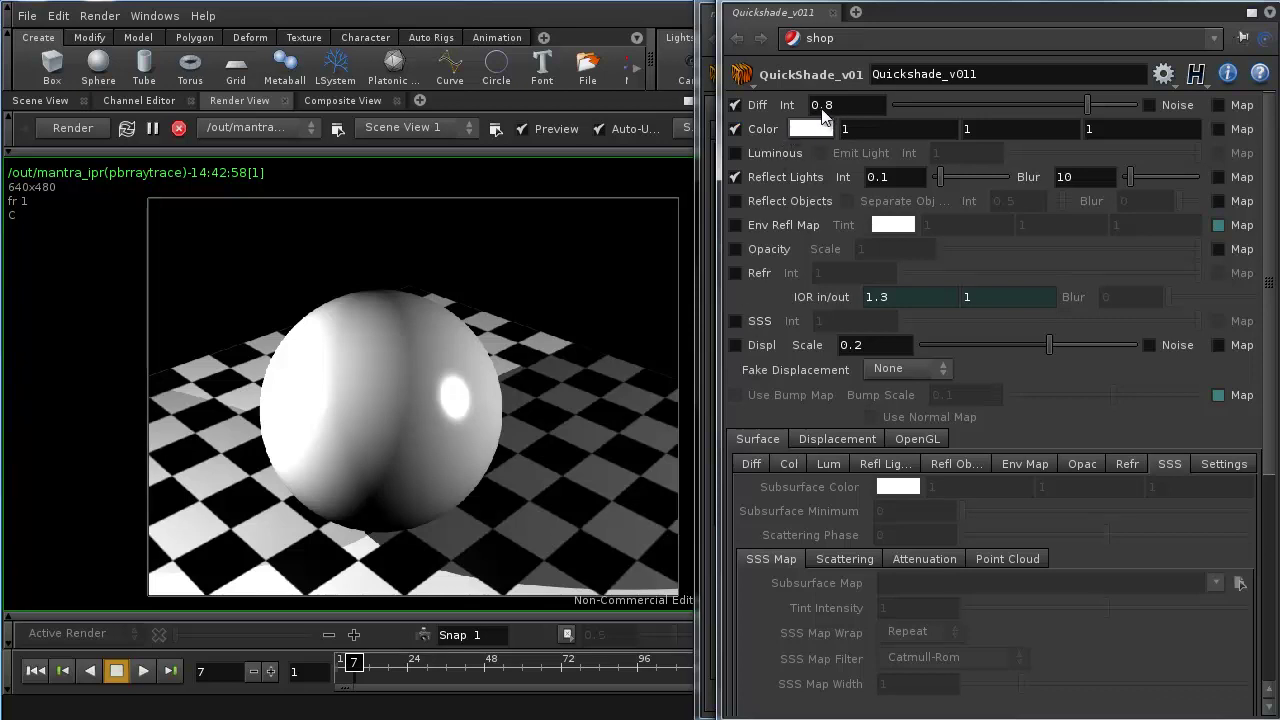
Toggle the Quickshade material's Luminous component on and off, and its diffuse component off and on
left_click(735, 153)
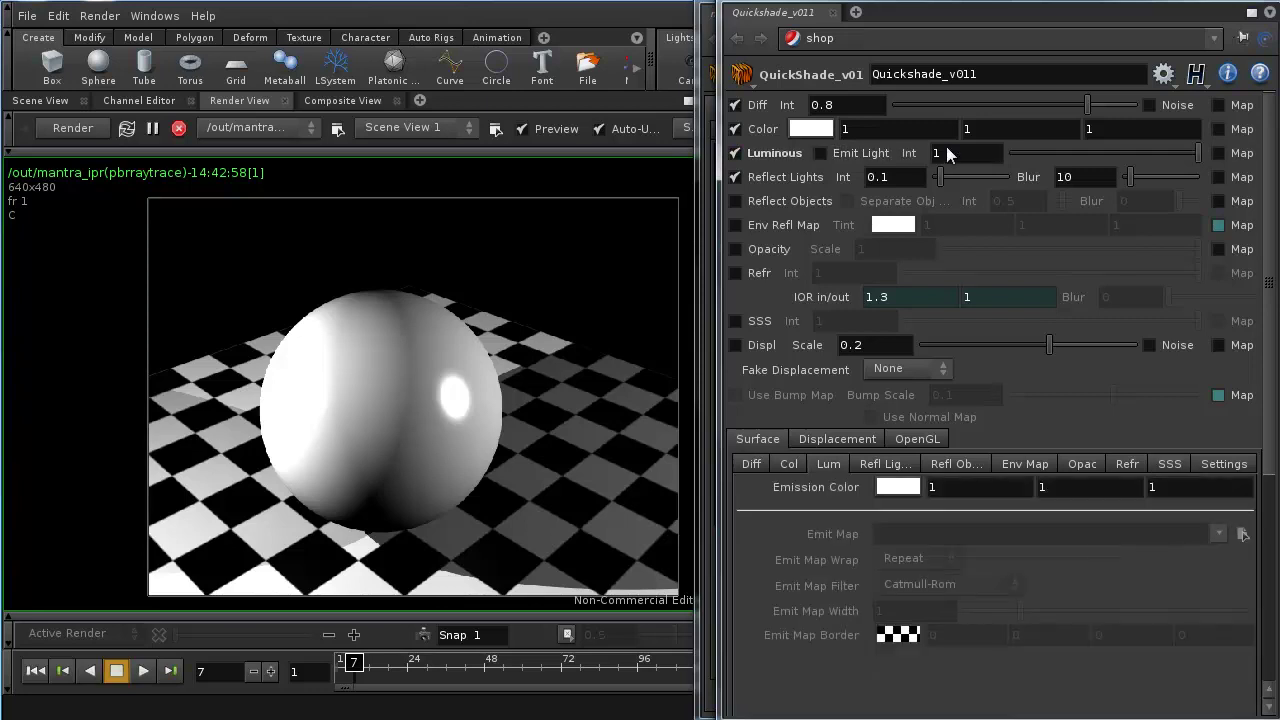
left_click(773, 153)
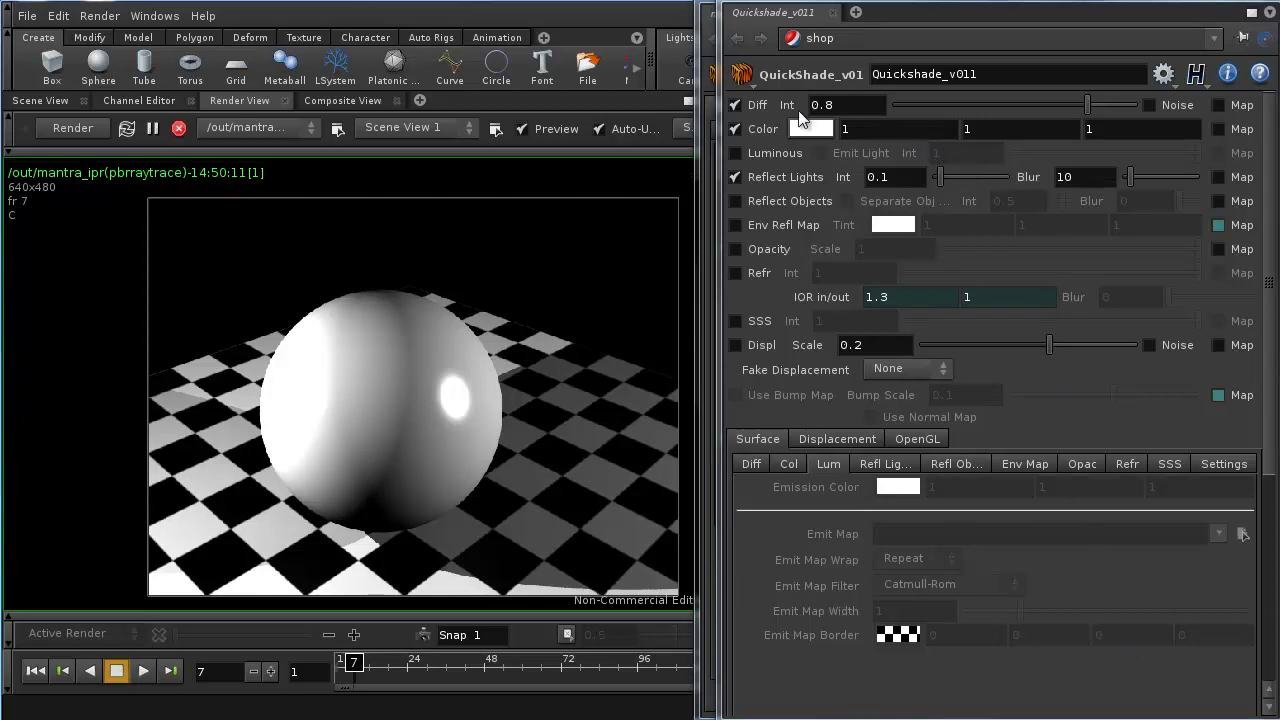
left_click(744, 106)
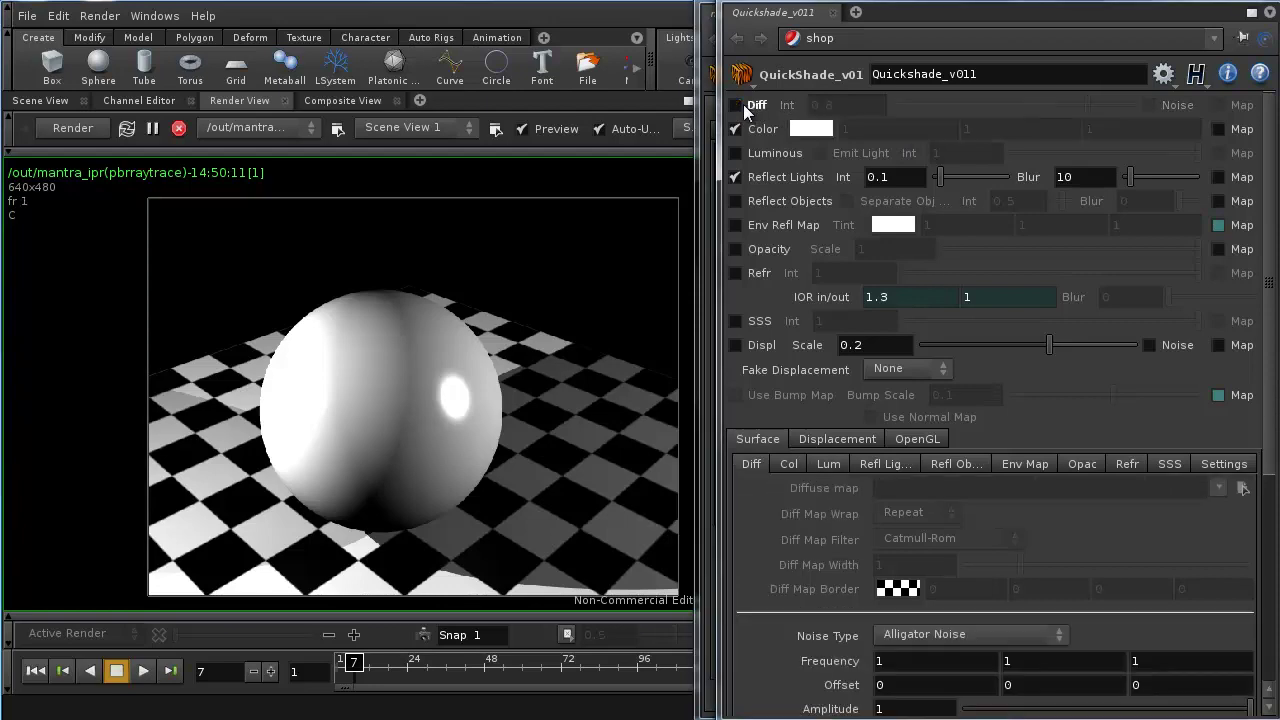
left_click(744, 106)
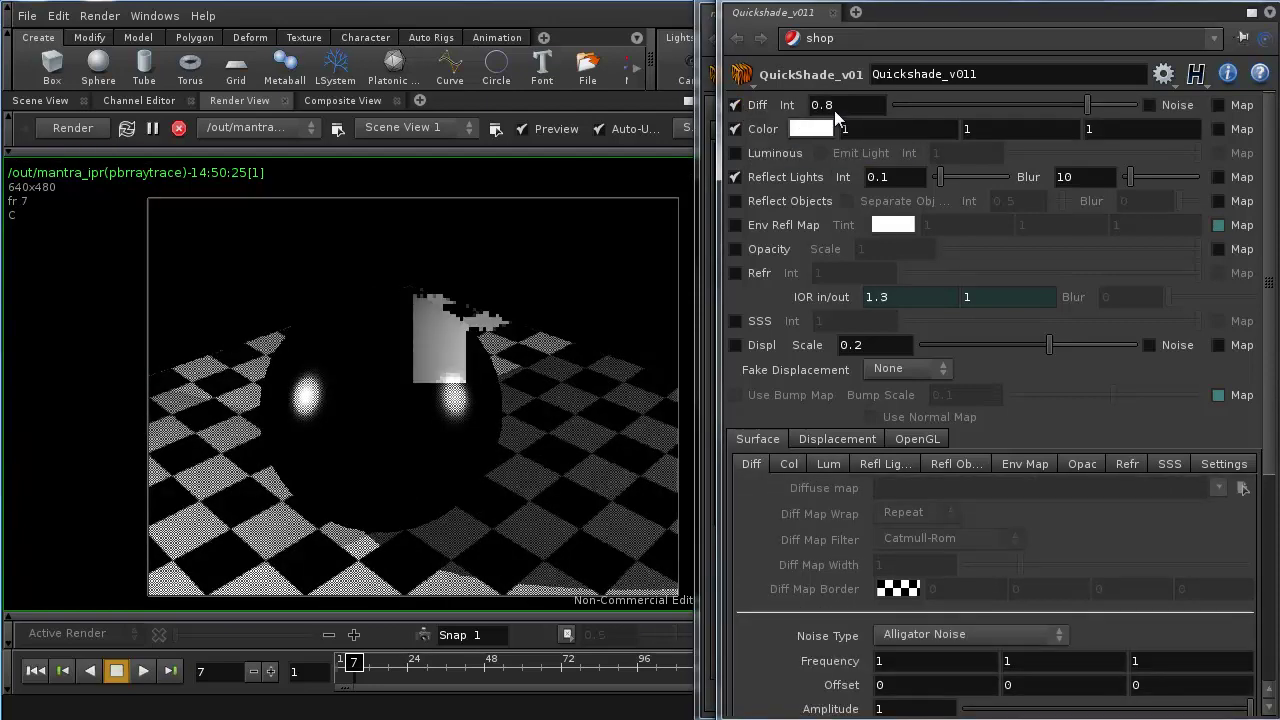
Set the diffuse intensity to 0.739 and enable diffuse noise with the Perlin Noise type
mouse_move(1087, 105)
left_mouse_down()
mouse_move(985, 106)
mouse_move(1100, 106)
mouse_move(1072, 106)
left_mouse_up()
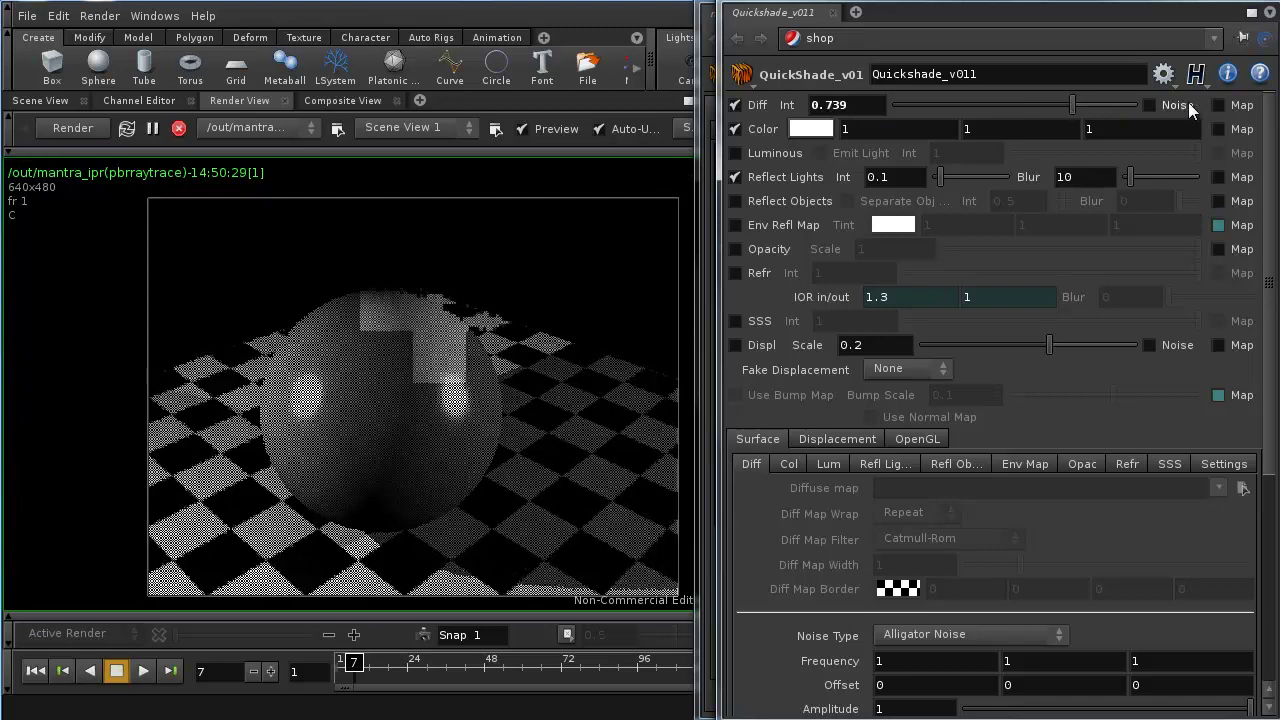
left_click(1150, 105)
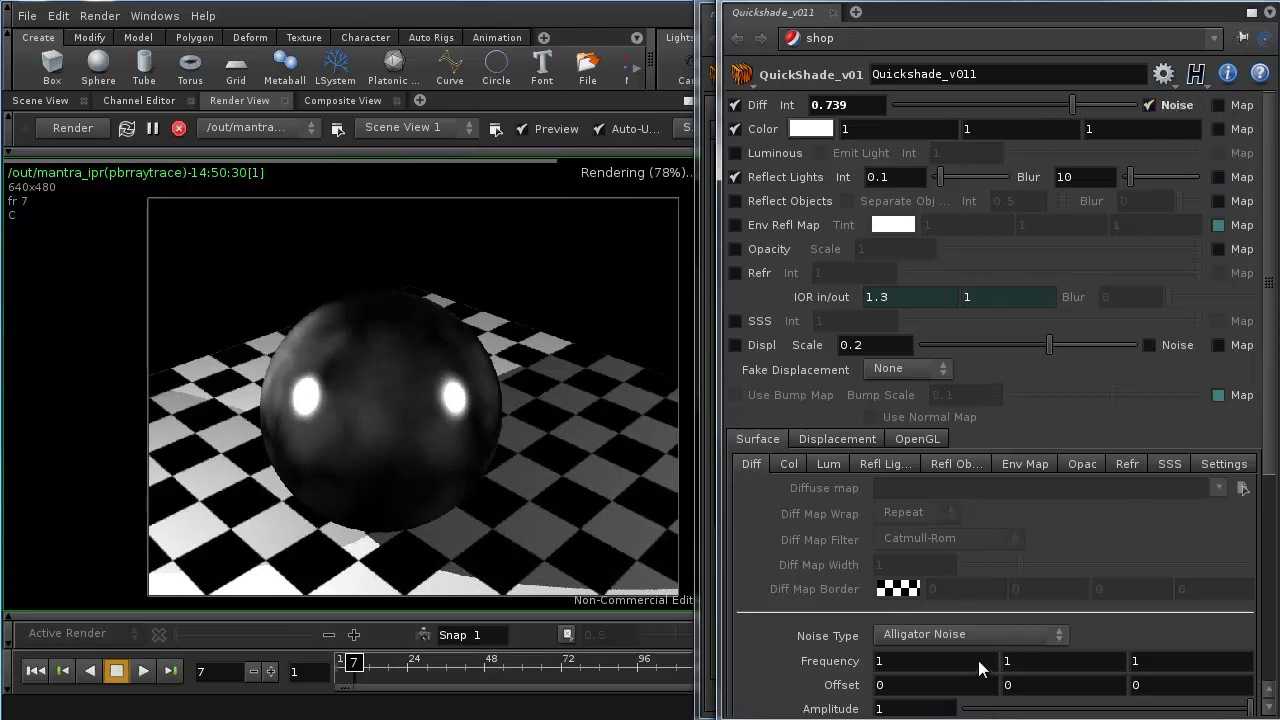
left_click(950, 636)
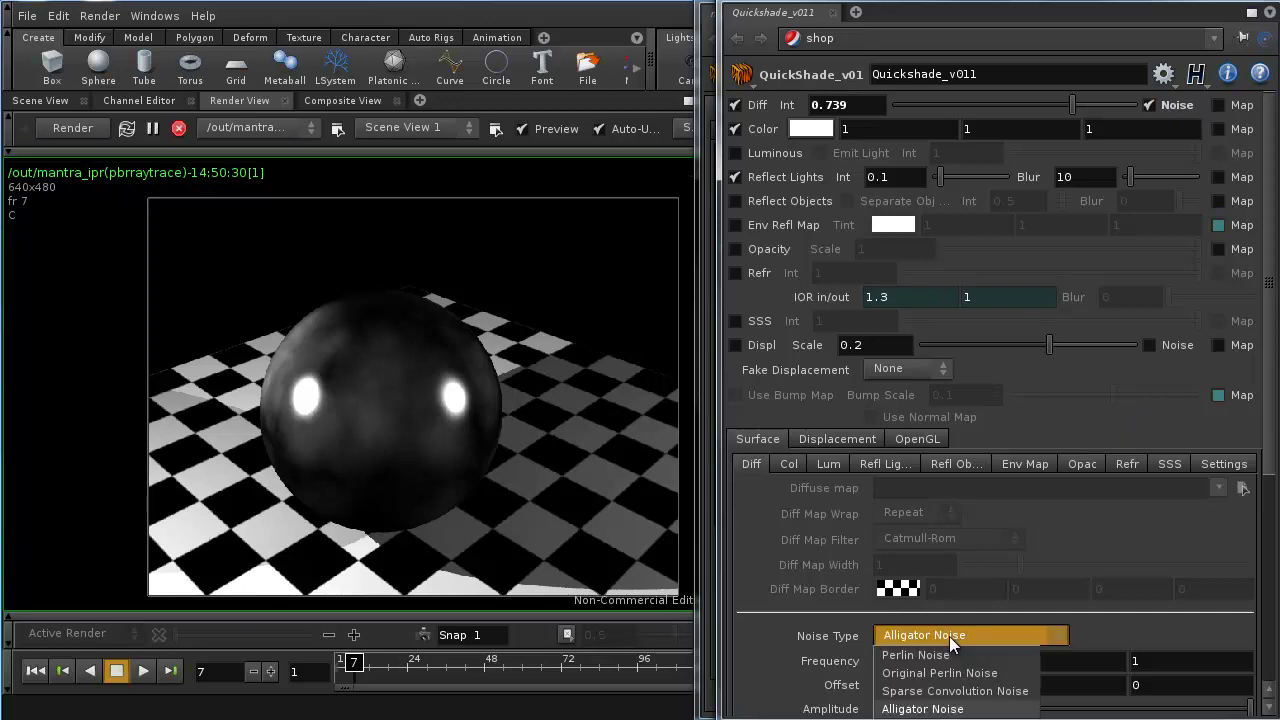
left_click(946, 655)
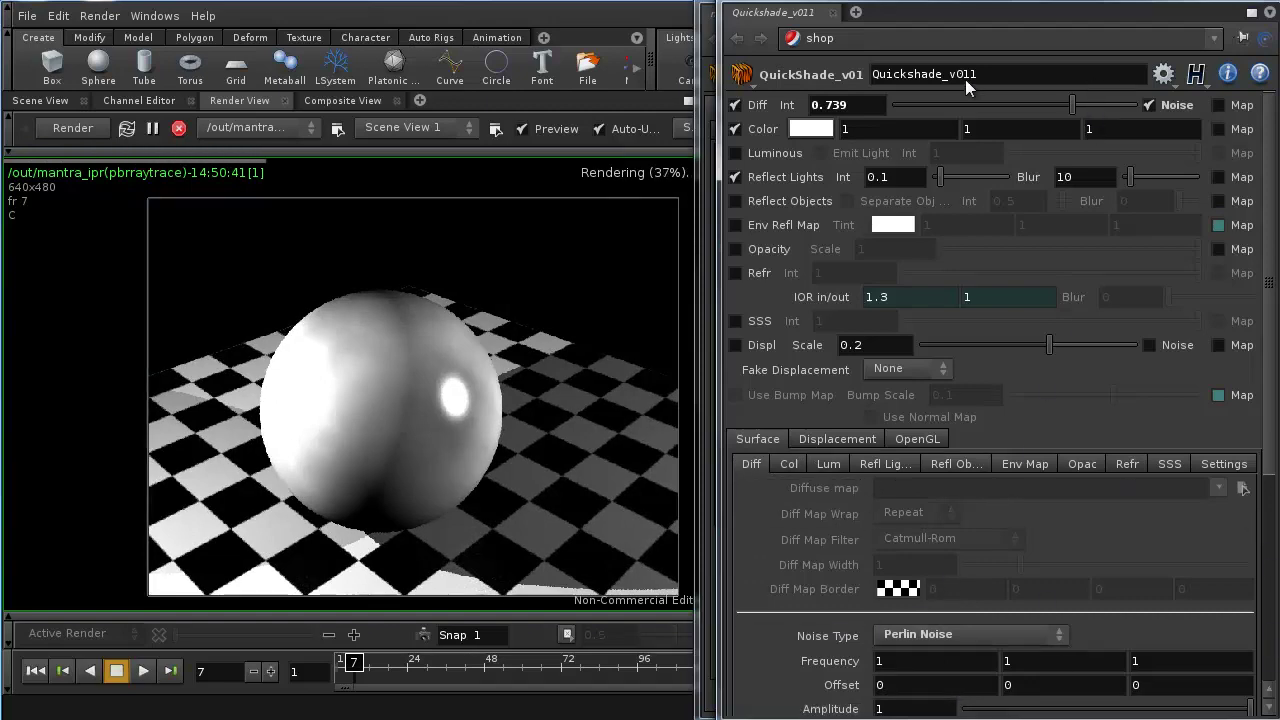
Load stripes.jpg from the Desktop as the Quickshade material's diffuse map, and switch the diffuse map off after viewing the render
left_click(1220, 105)
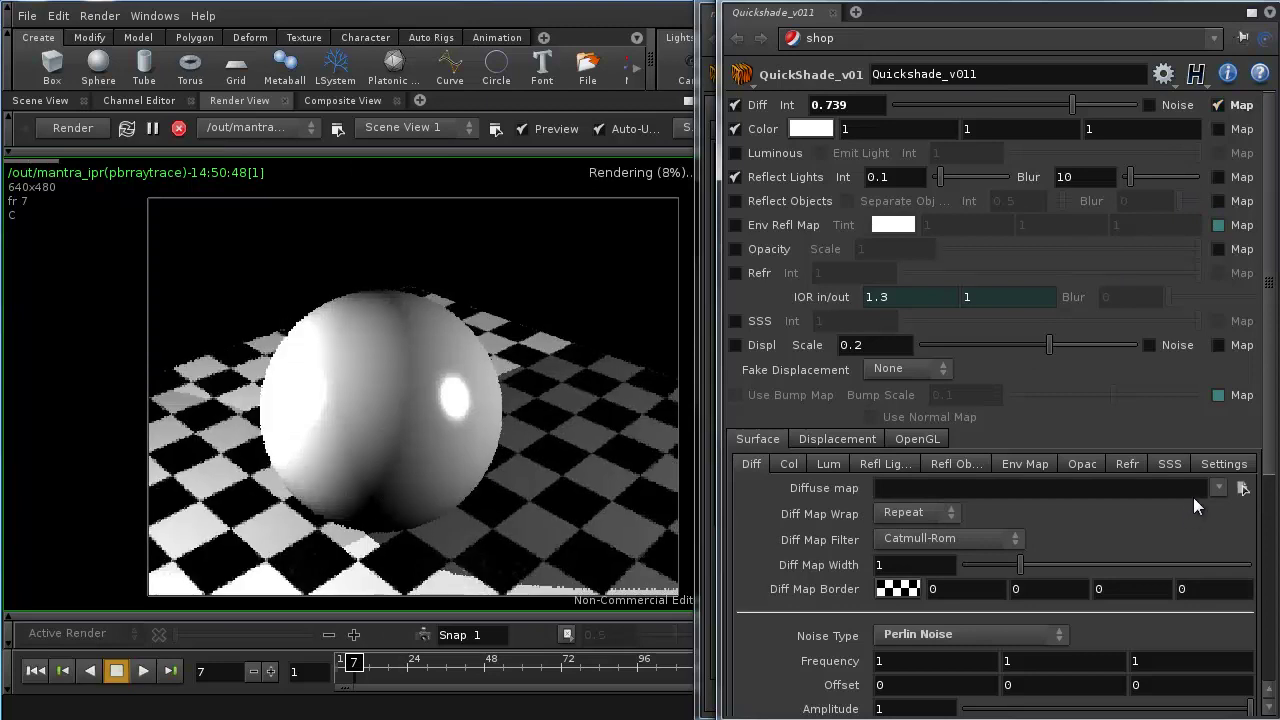
left_click(1219, 105)
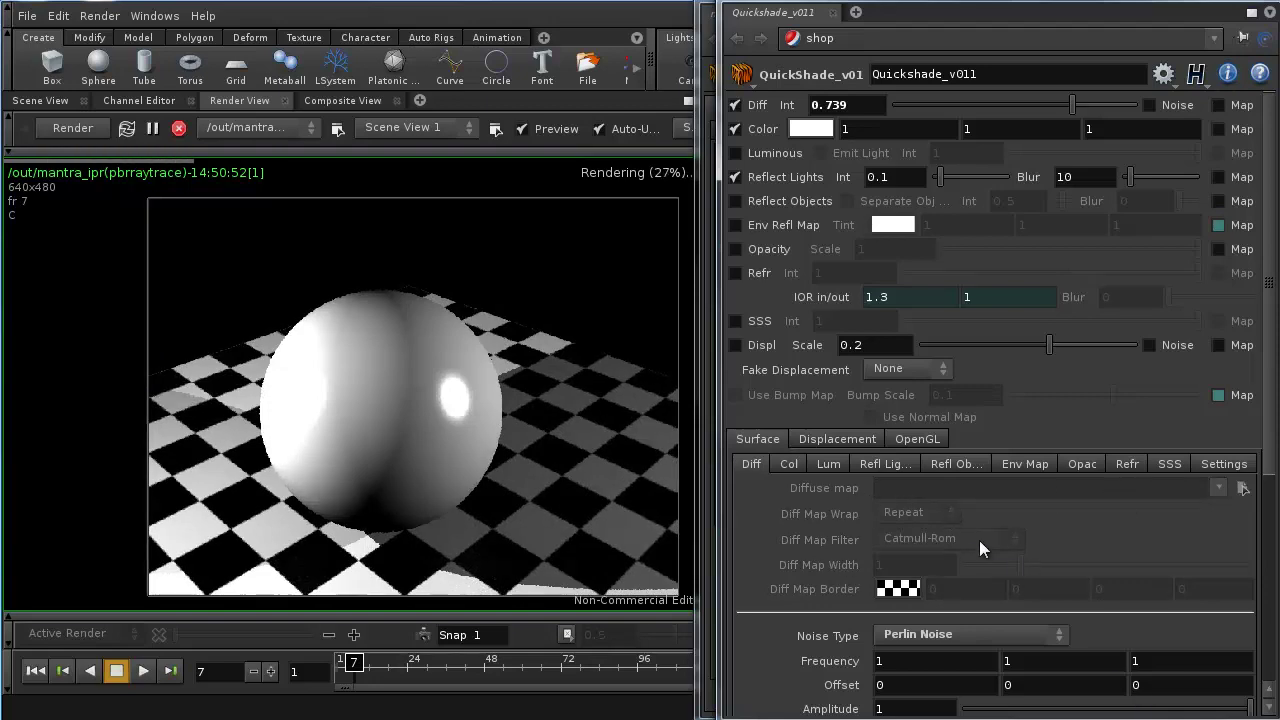
left_click(1219, 106)
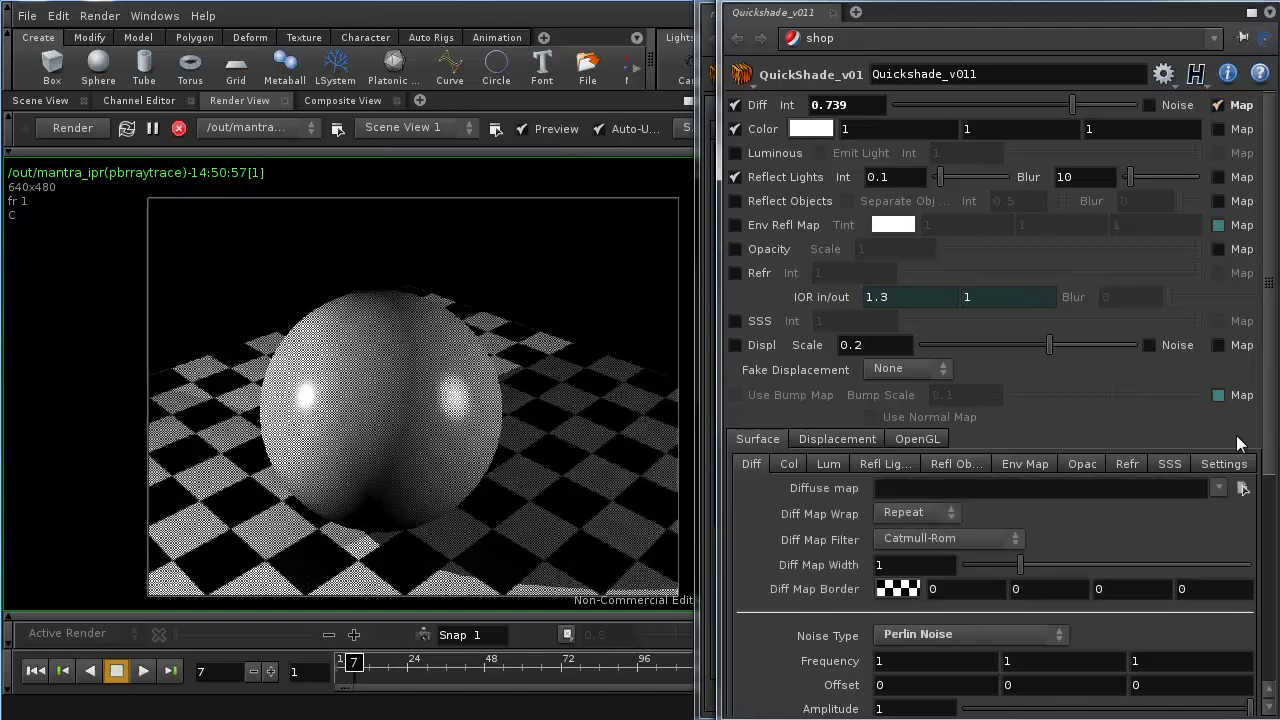
left_click(1243, 488)
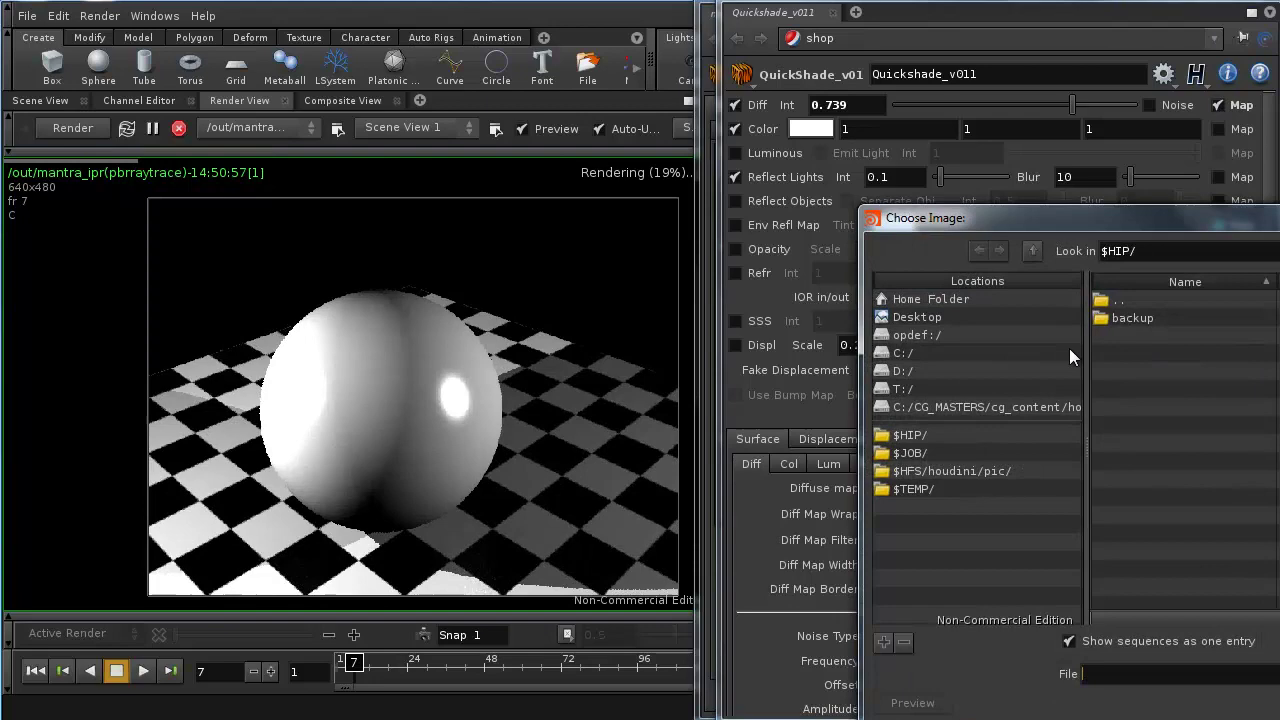
left_click(928, 316)
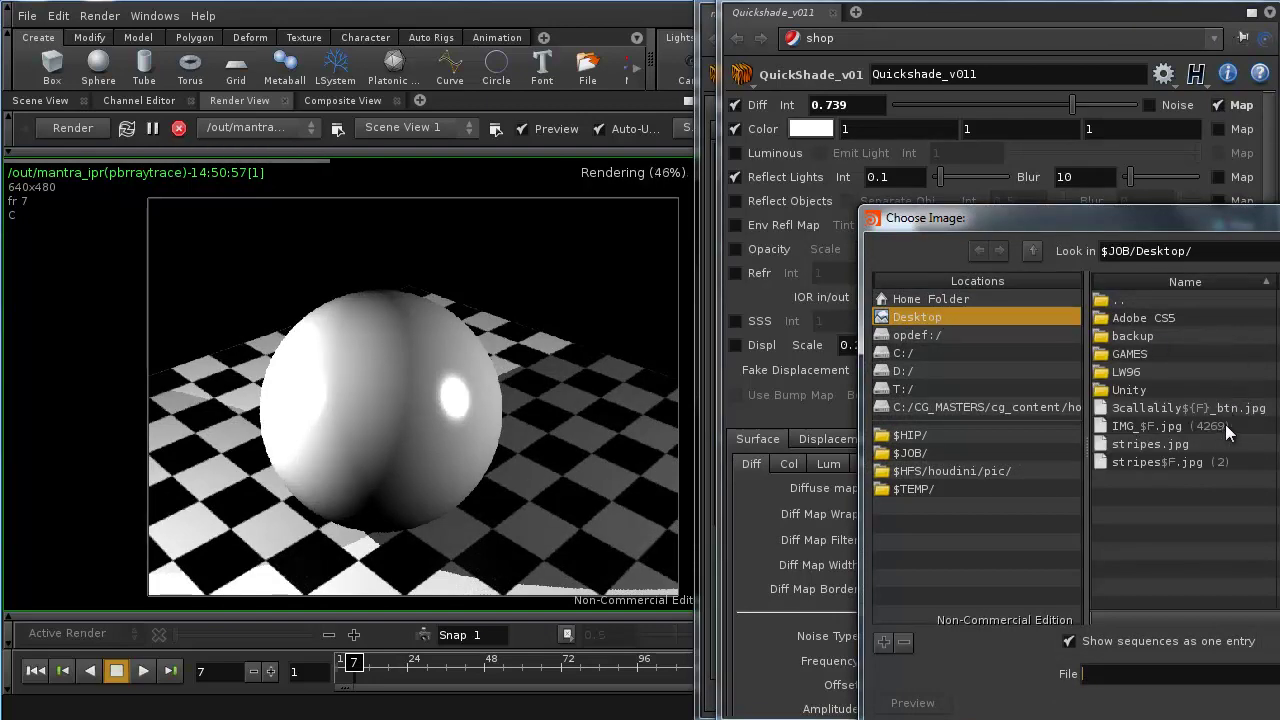
left_click(1160, 448)
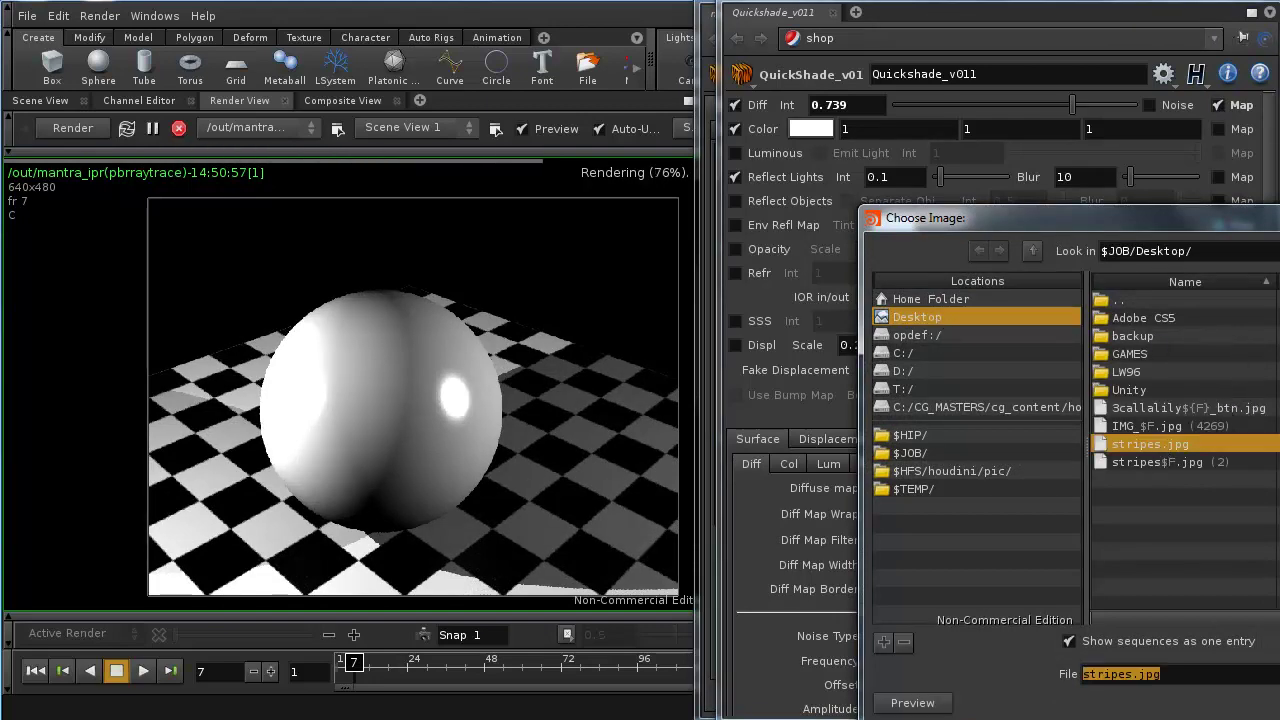
key("Return")
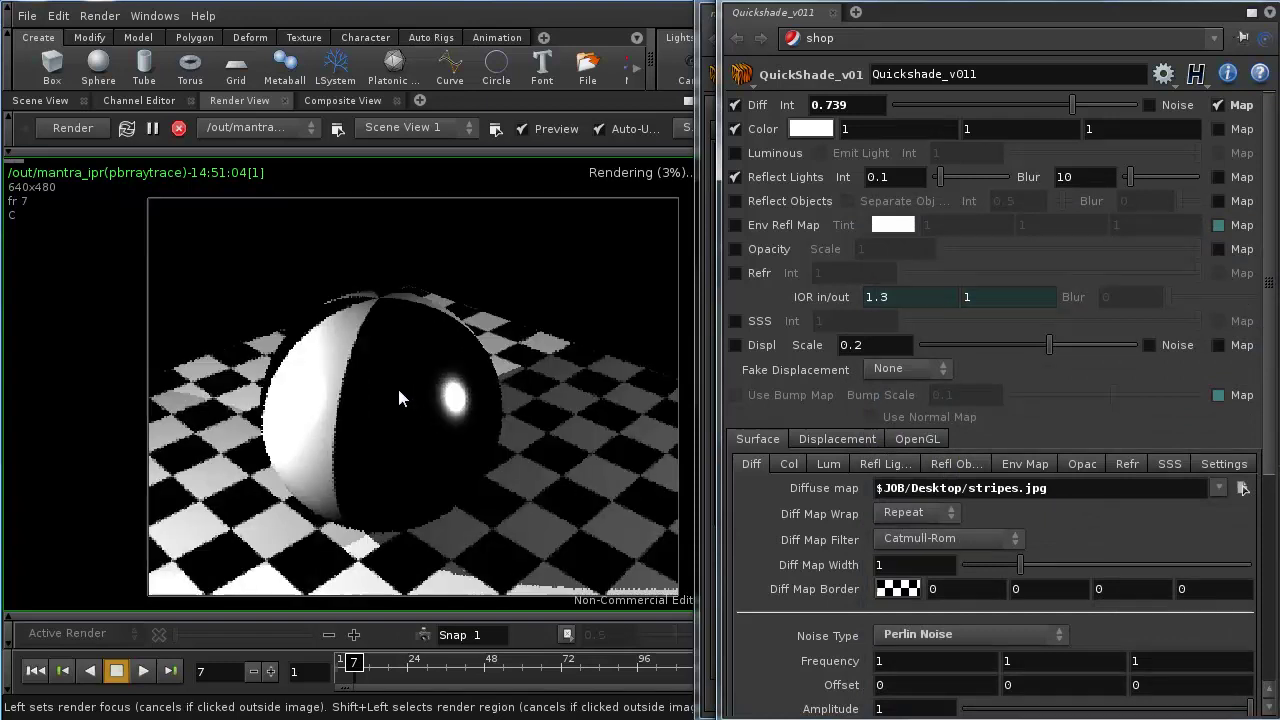
left_click(1218, 105)
Set the material's color to purple (0.45, 0, 0.9) and toggle the Color component off and on to compare the render
left_click(745, 129)
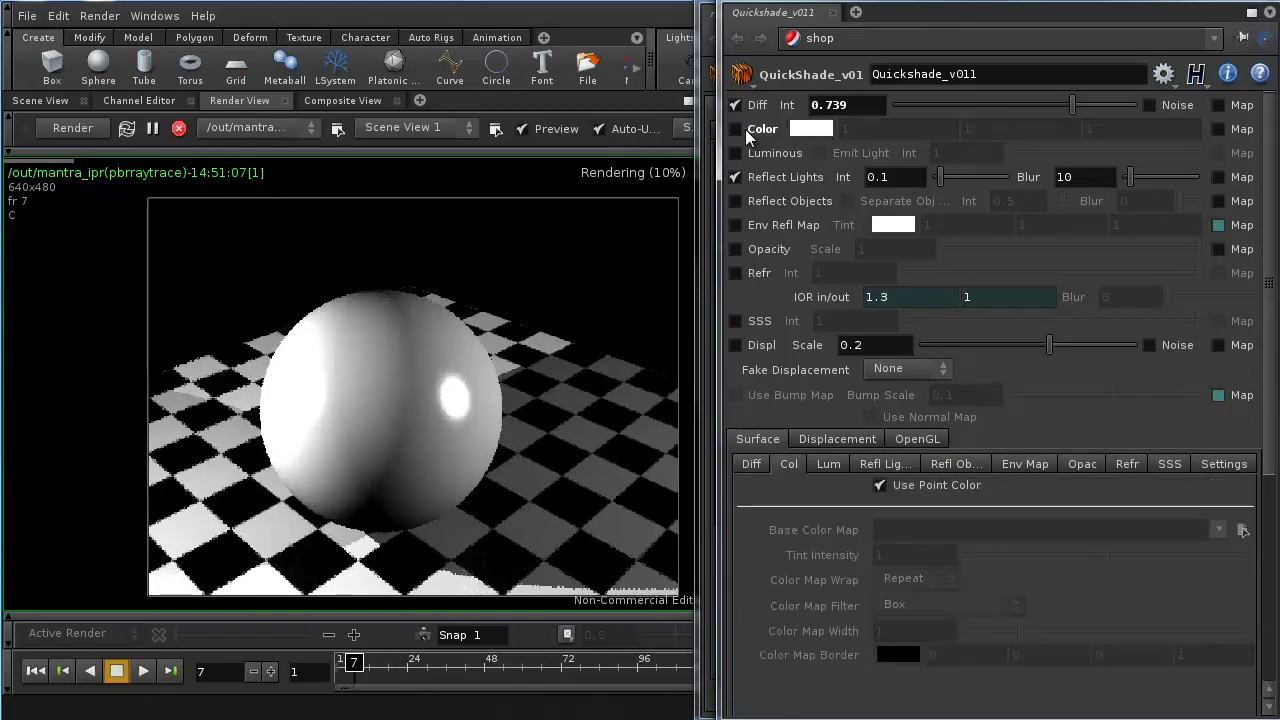
left_click(745, 129)
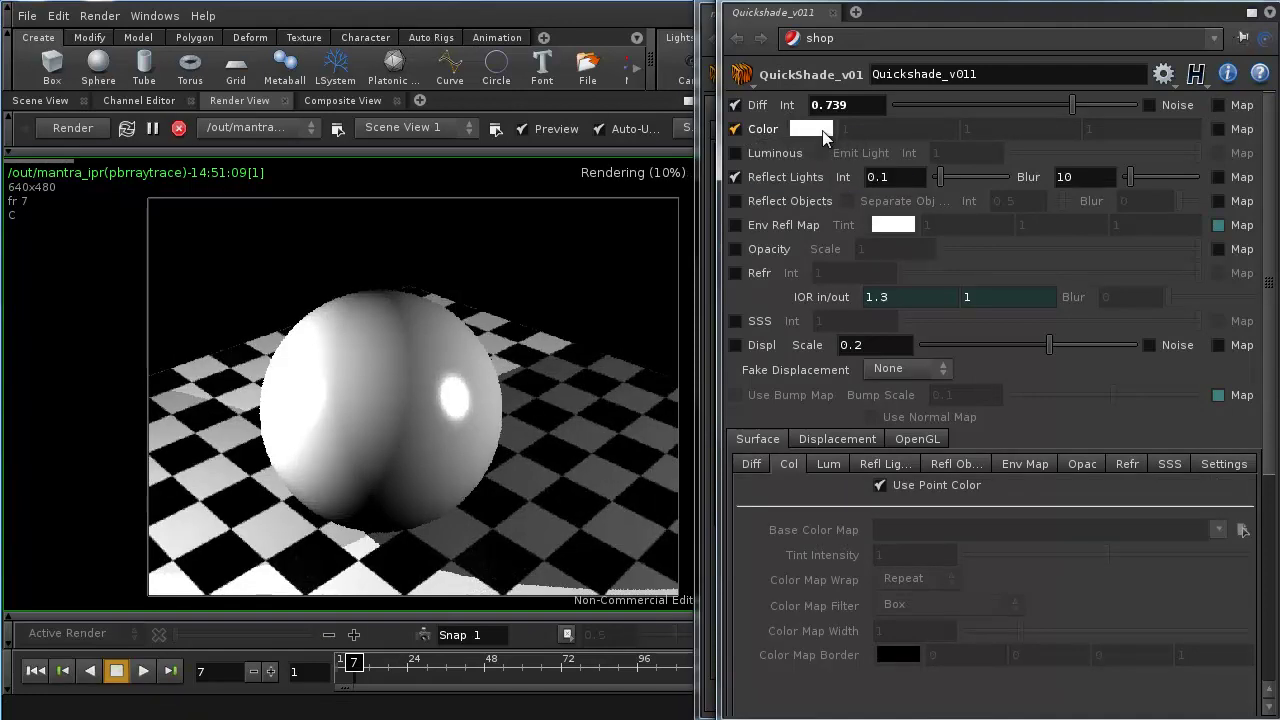
left_click(822, 130)
left_click(955, 138)
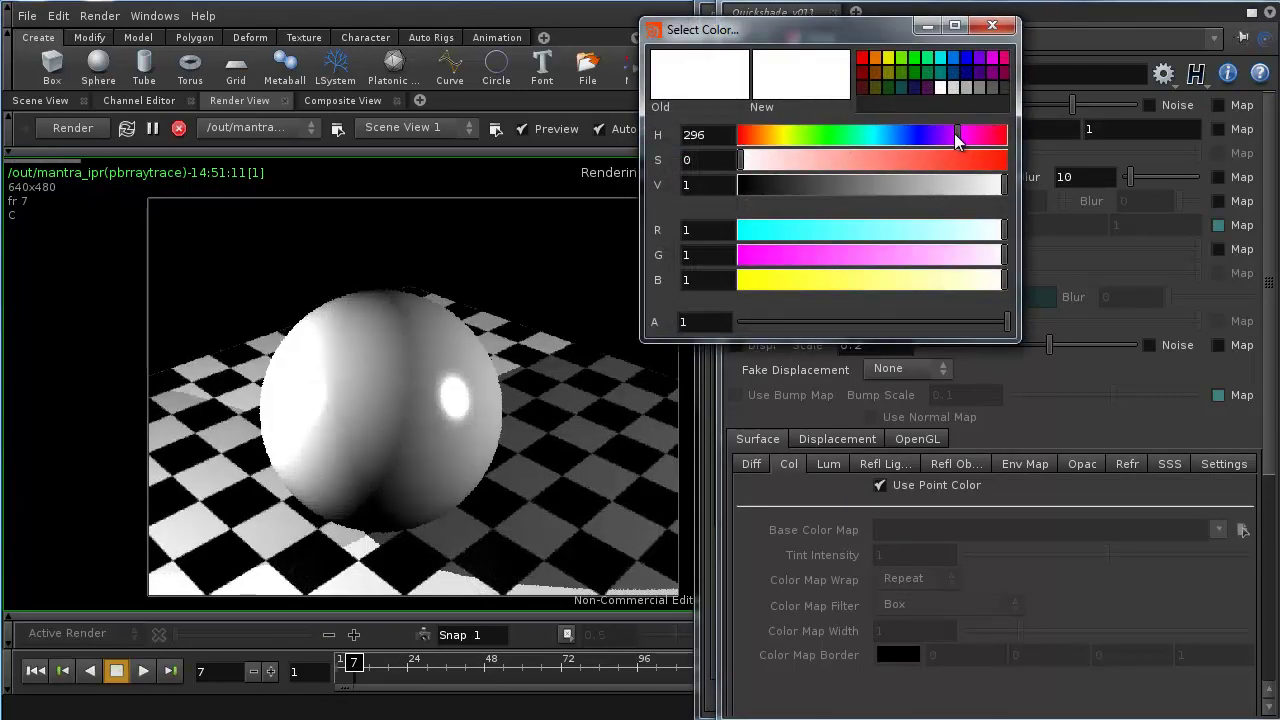
left_click(981, 59)
left_click(992, 25)
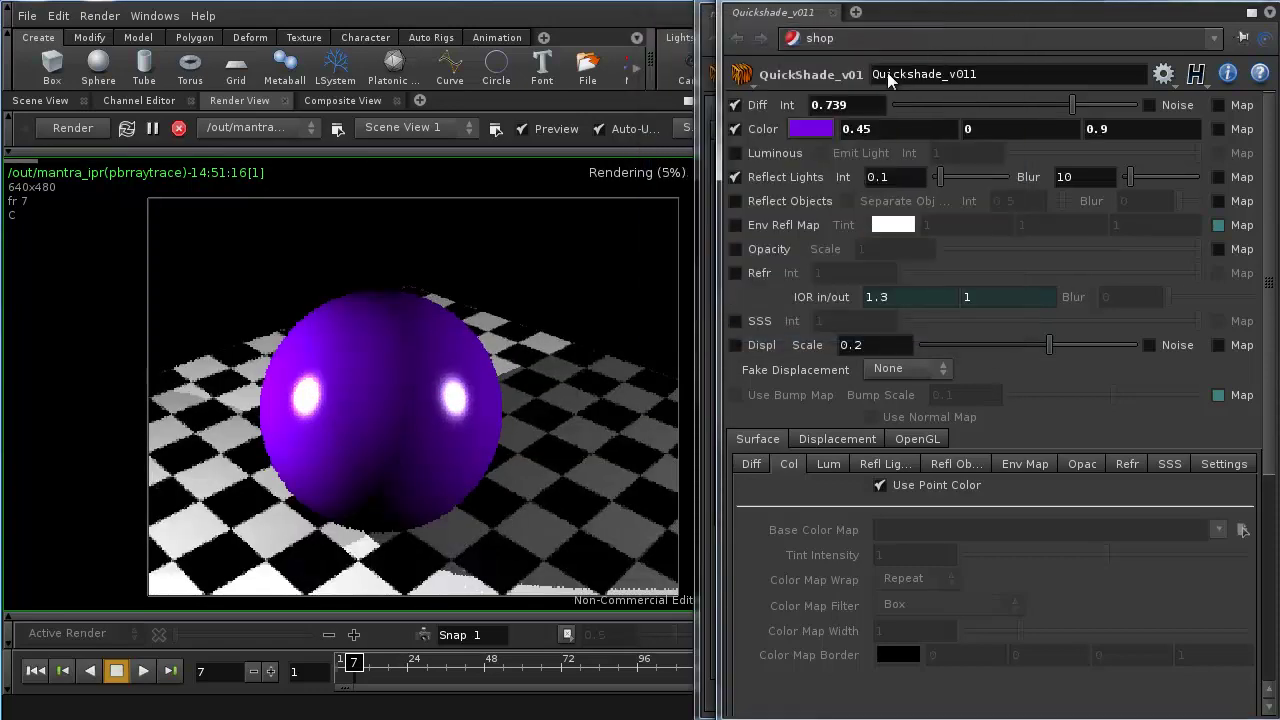
left_click(766, 131)
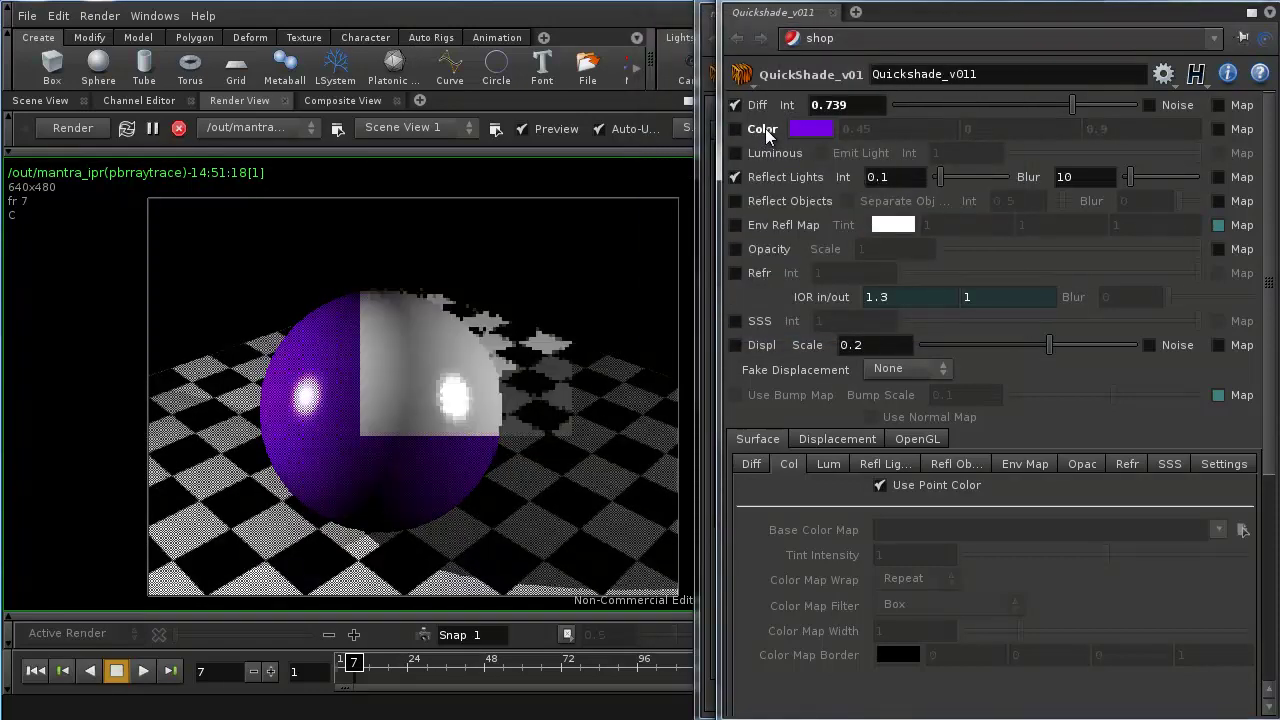
left_click(766, 131)
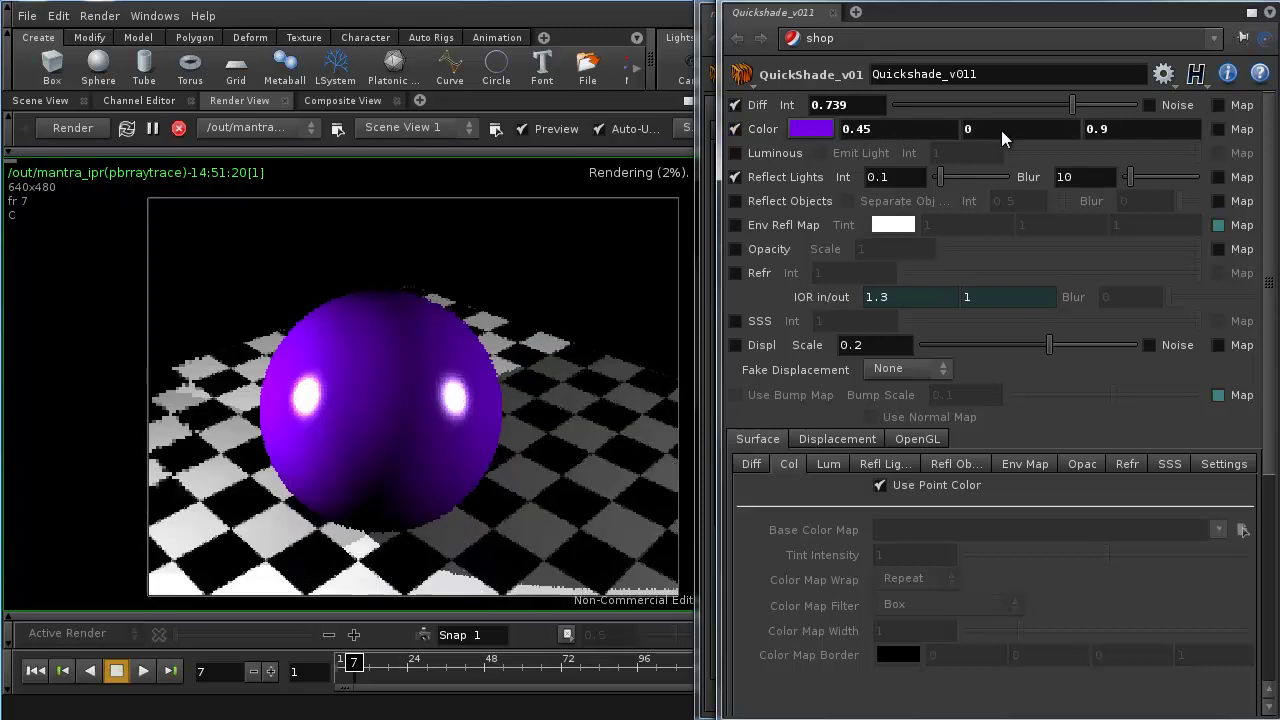
Enable the color map and load 3callalily1_btn.jpg from the Desktop, with image sequences listed as separate files
left_click(1218, 130)
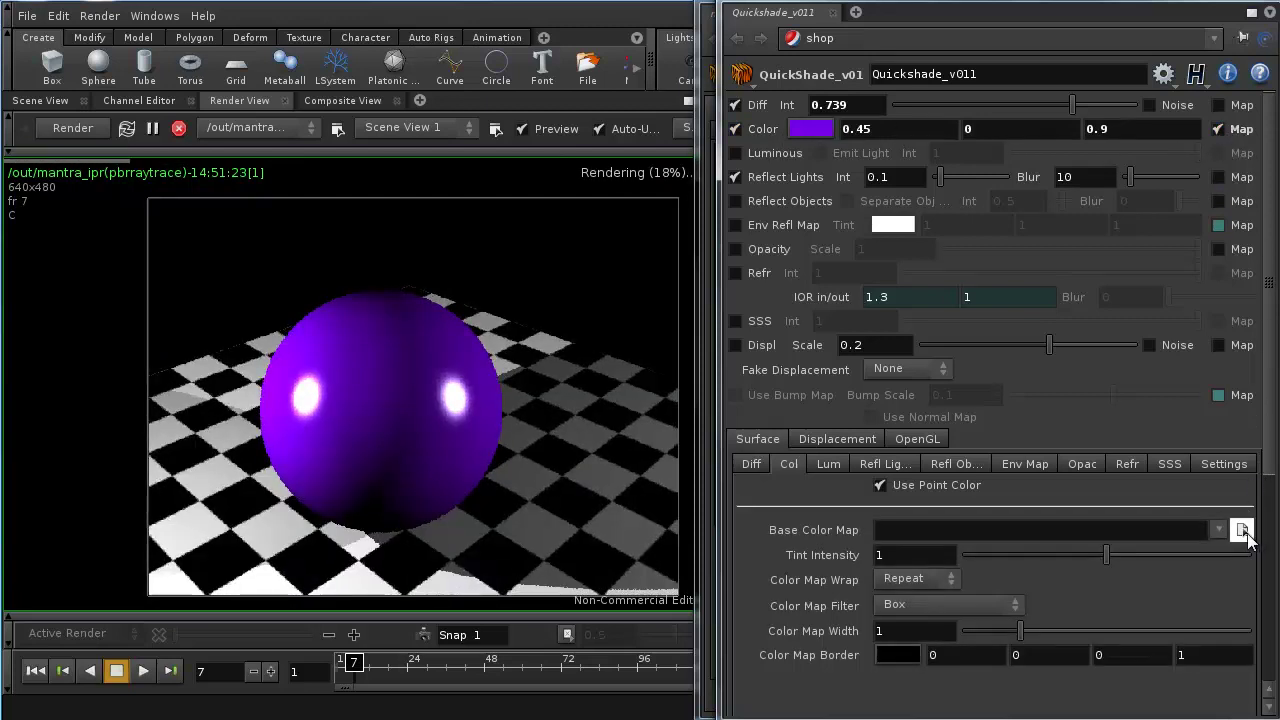
left_click(1242, 530)
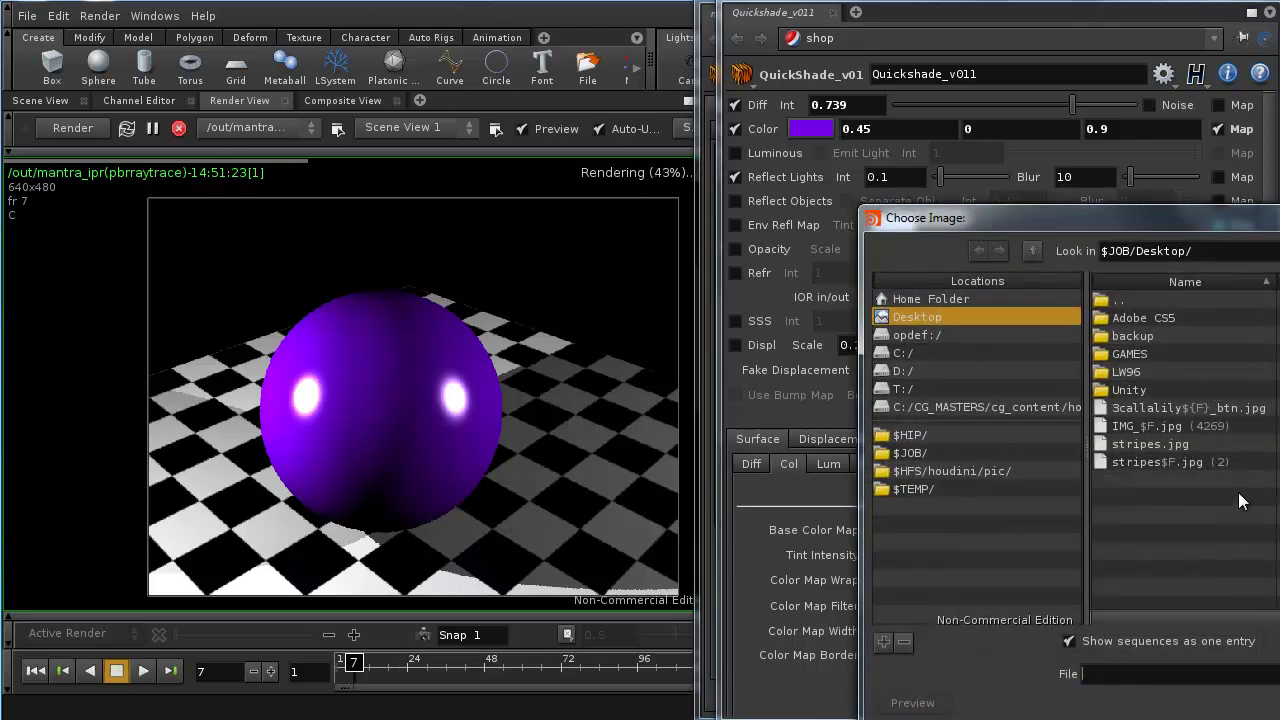
left_click(1069, 641)
left_click(1152, 414)
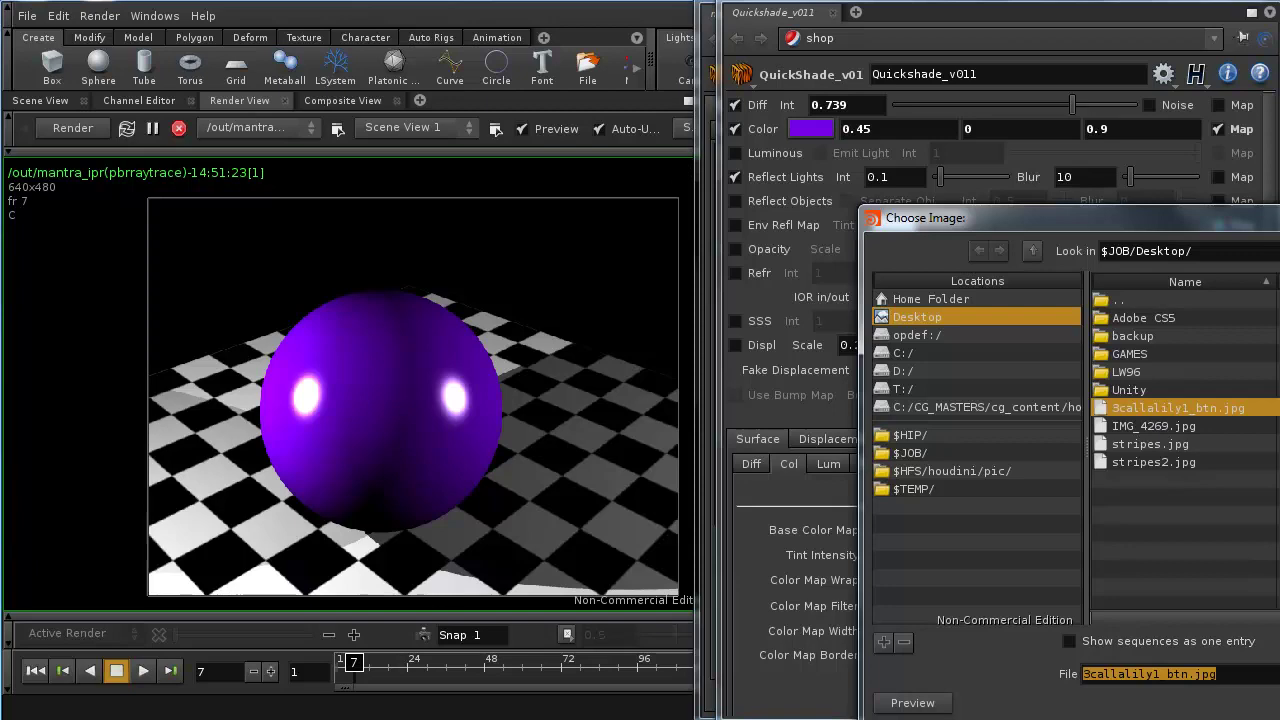
key("Return")
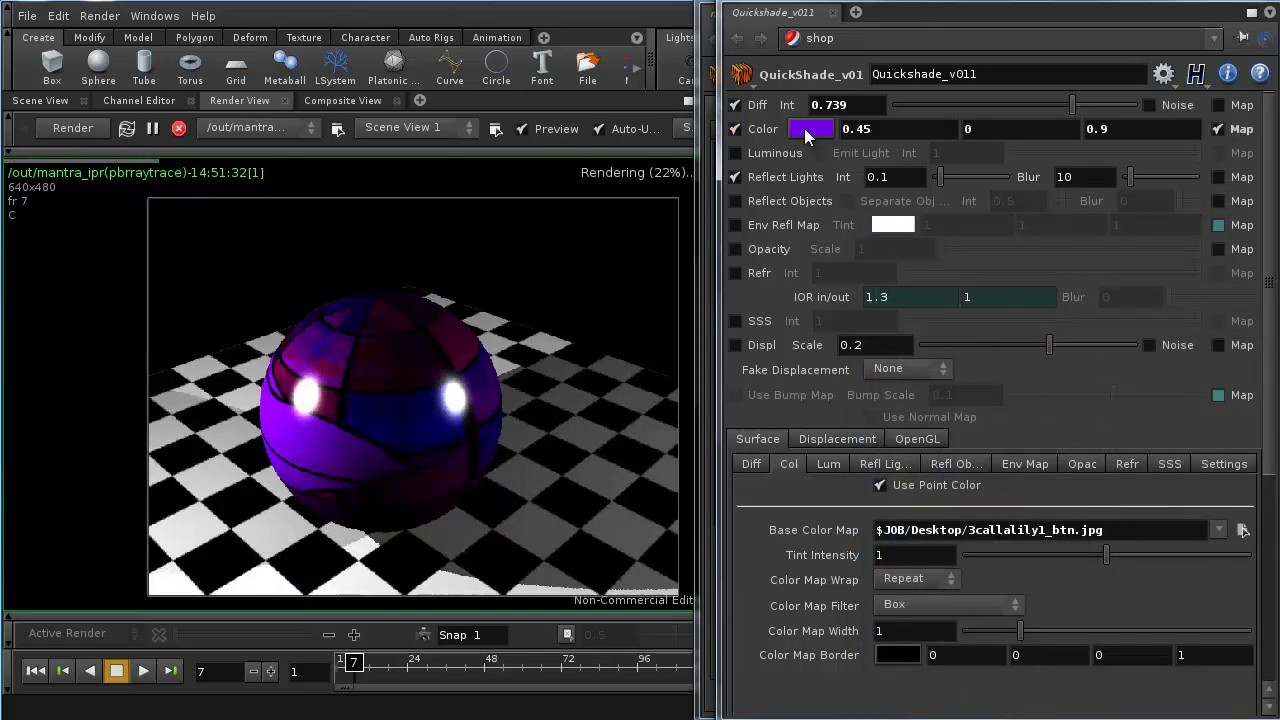
Compare the mapped sphere with the color tint off and on, reset the color to white, and disable the Color component and its map
left_click(740, 129)
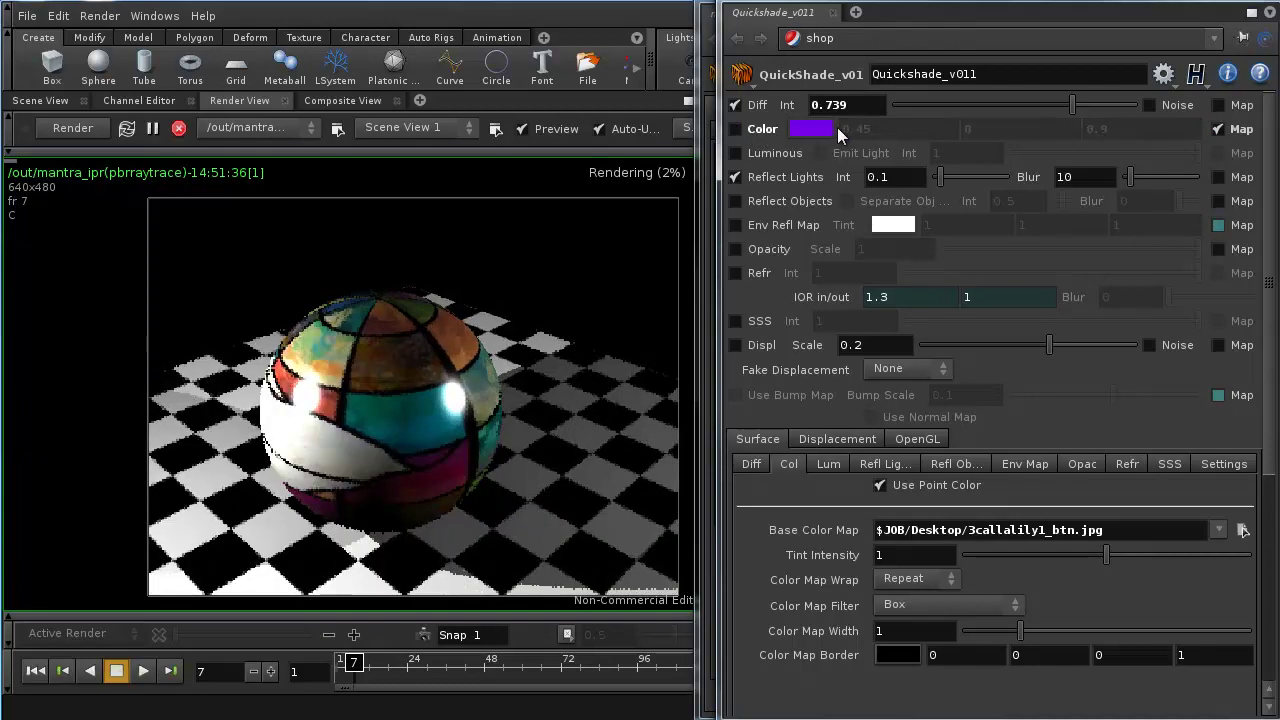
left_click(755, 132)
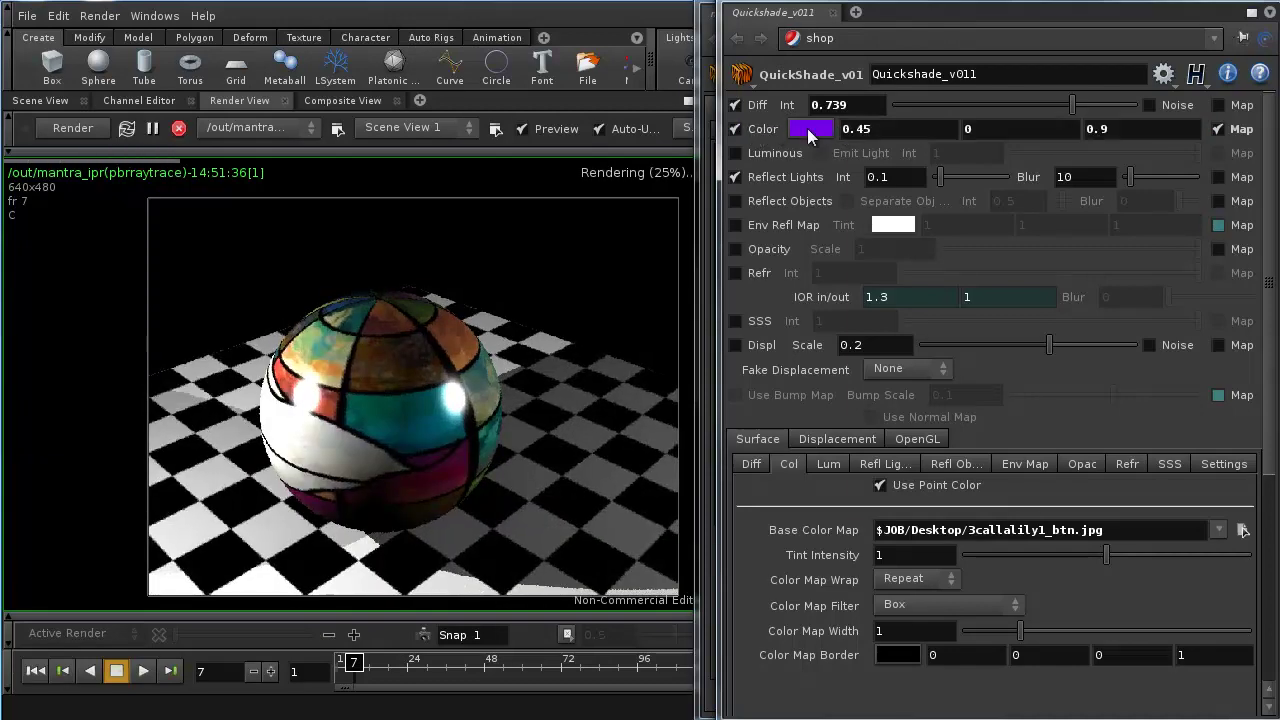
left_click(830, 140)
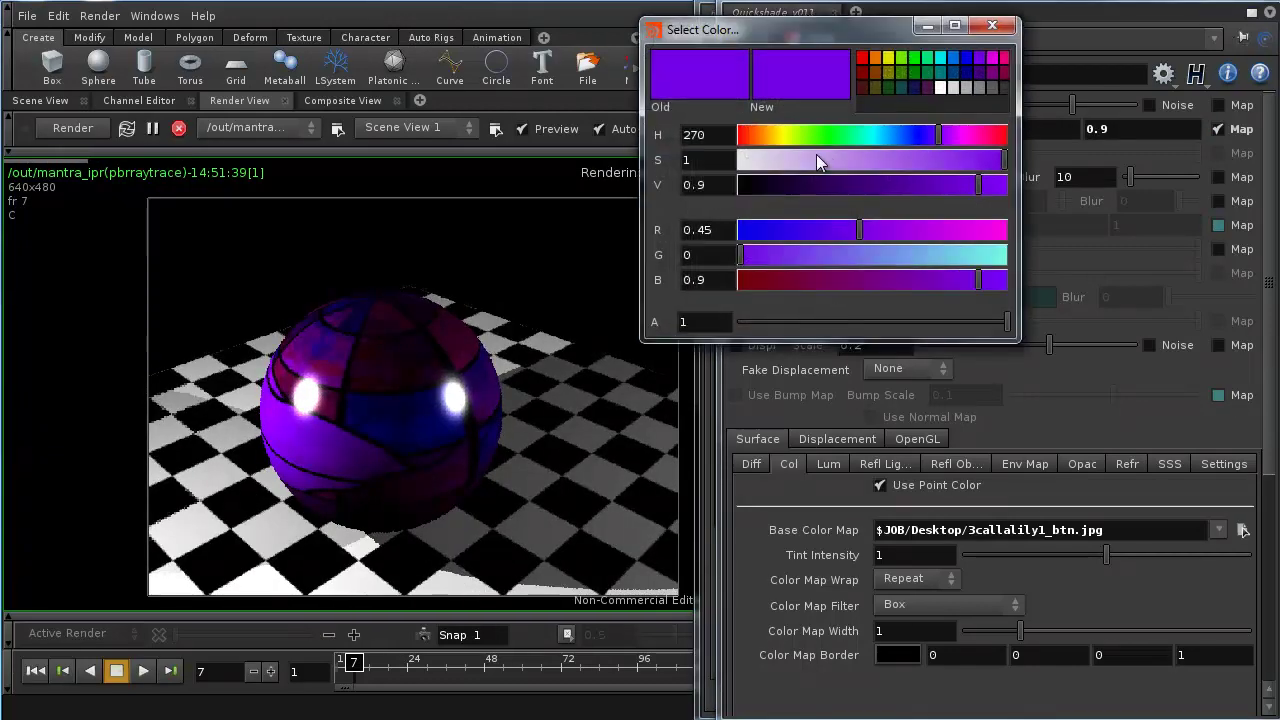
left_click(940, 88)
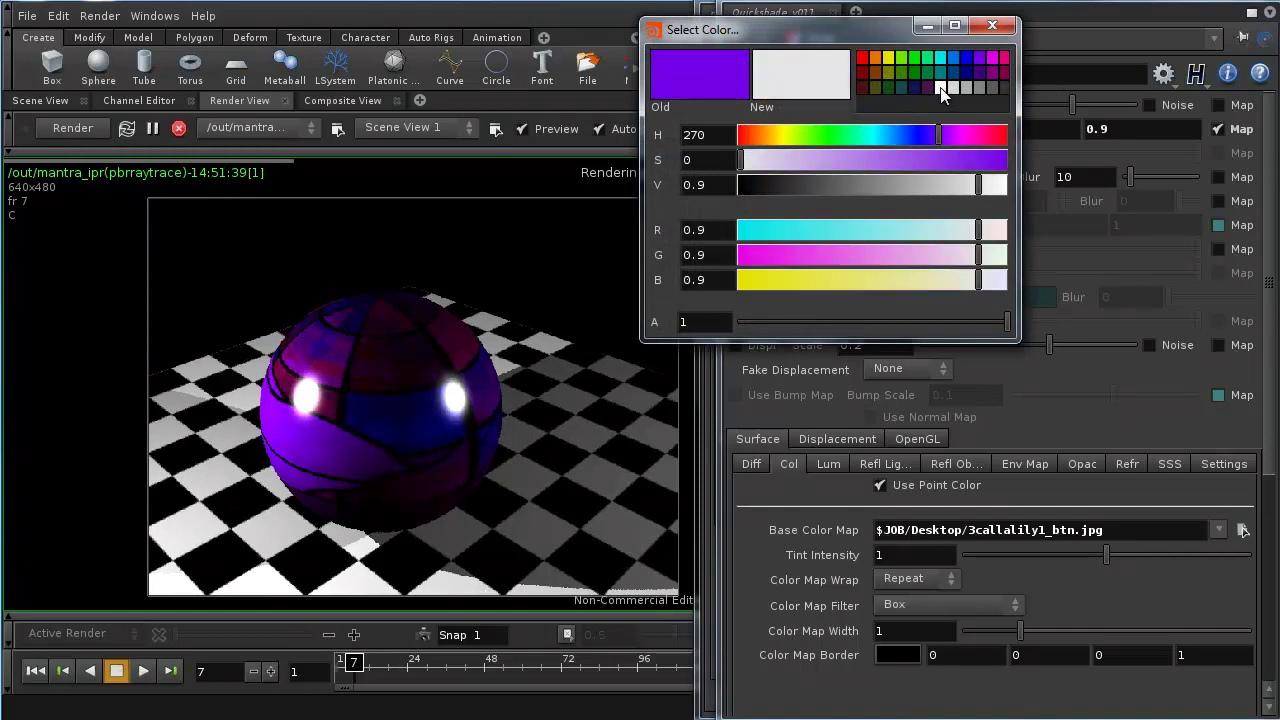
left_click(992, 24)
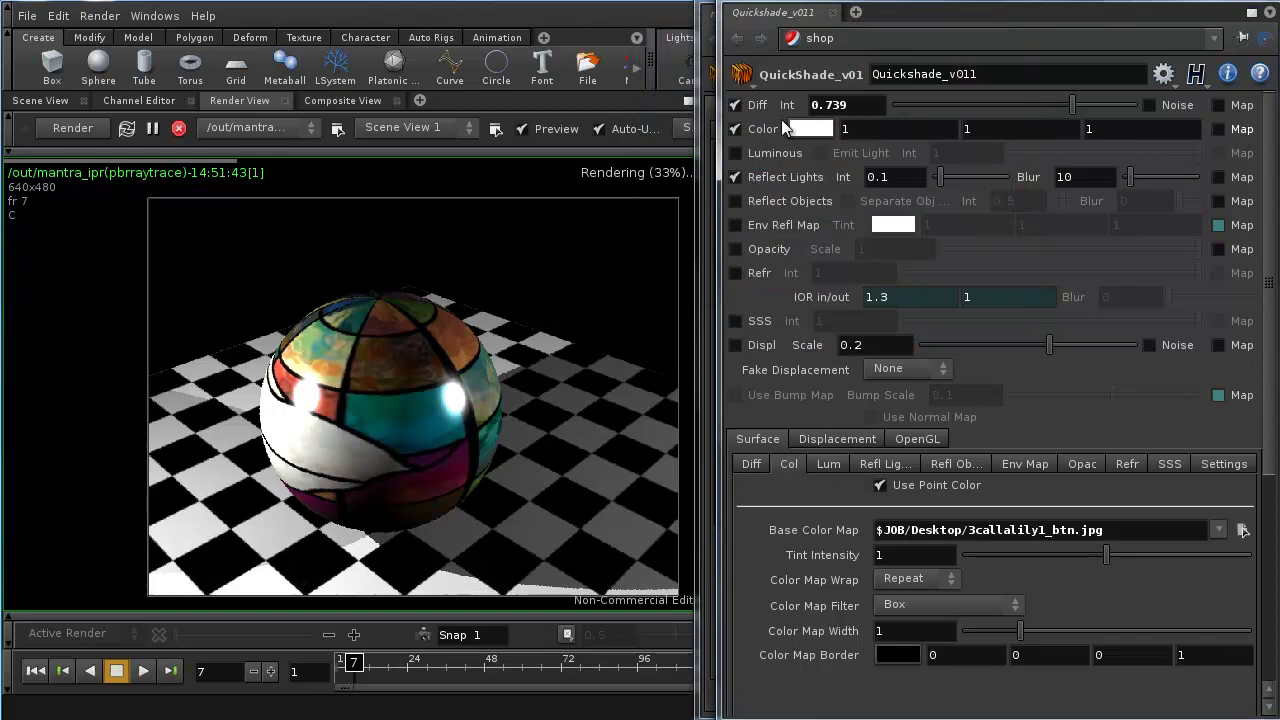
left_click(779, 125)
Try the Luminous component with Emit Light enabled, and switch Luminous off again
left_click(757, 152)
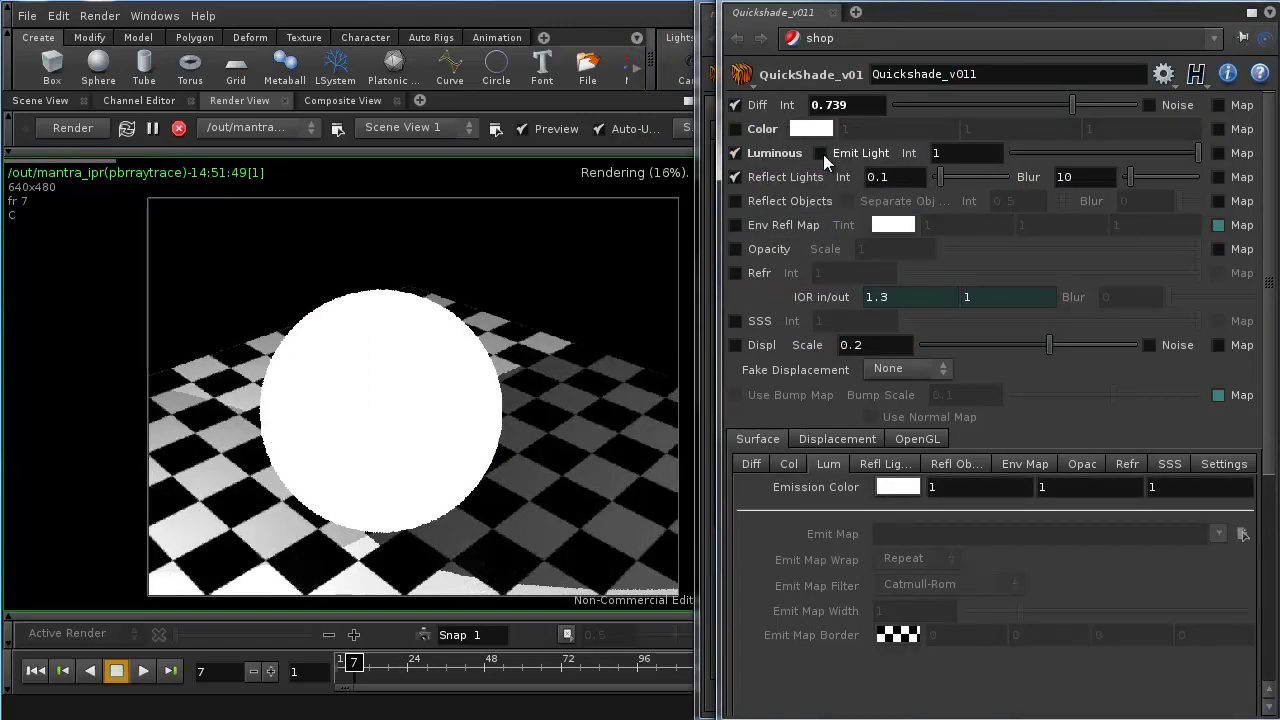
left_click(822, 154)
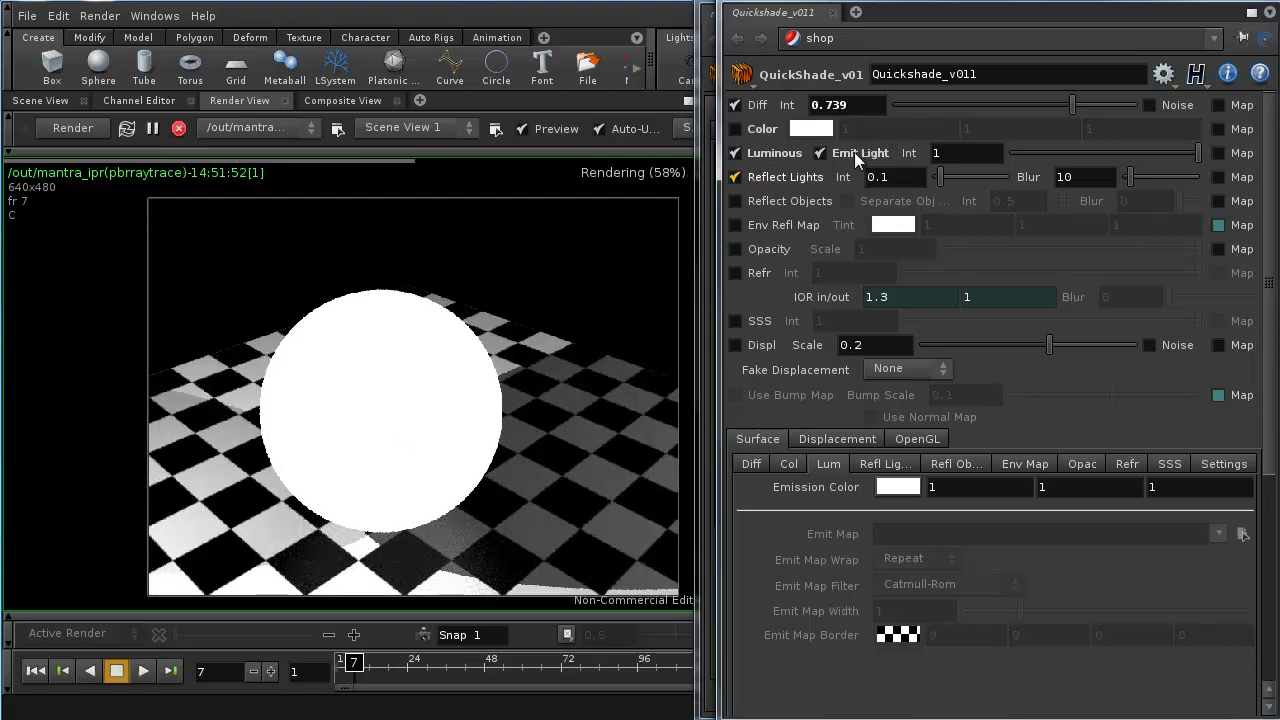
left_click(767, 156)
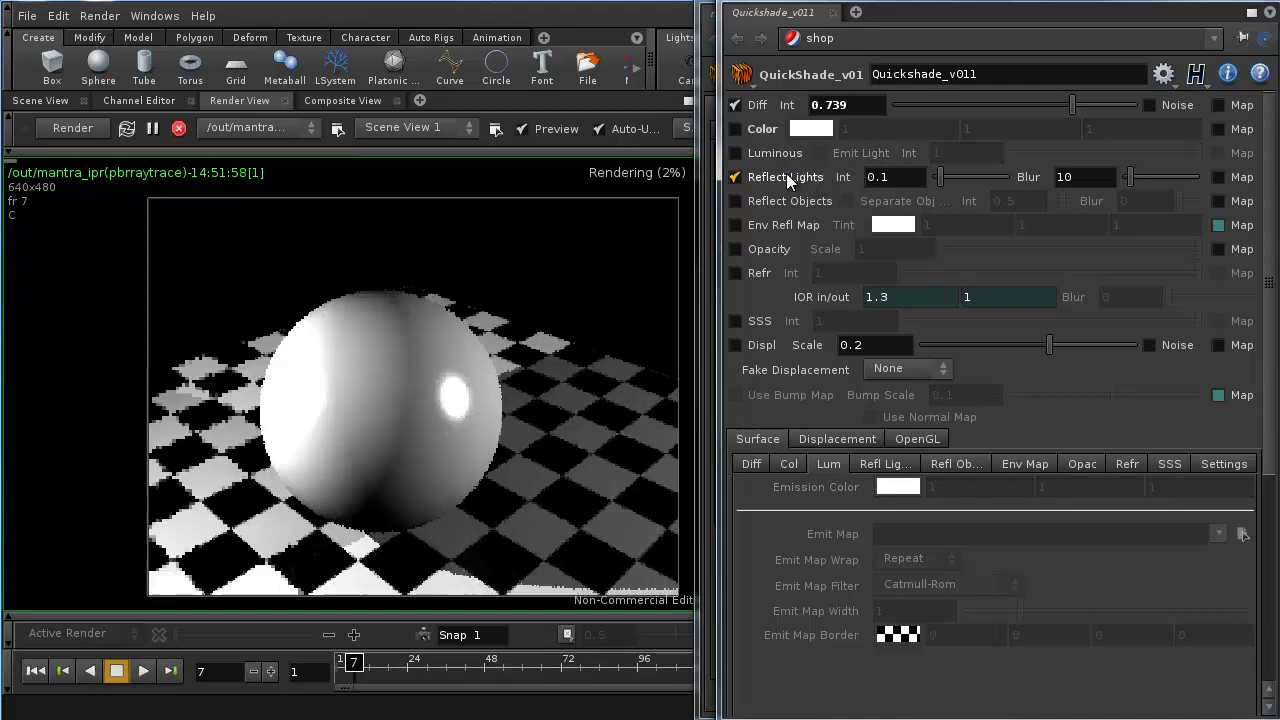
Toggle Reflect Lights off and on, and try Reflect Objects with separate object settings enabled before switching Reflect Objects off
left_click(786, 177)
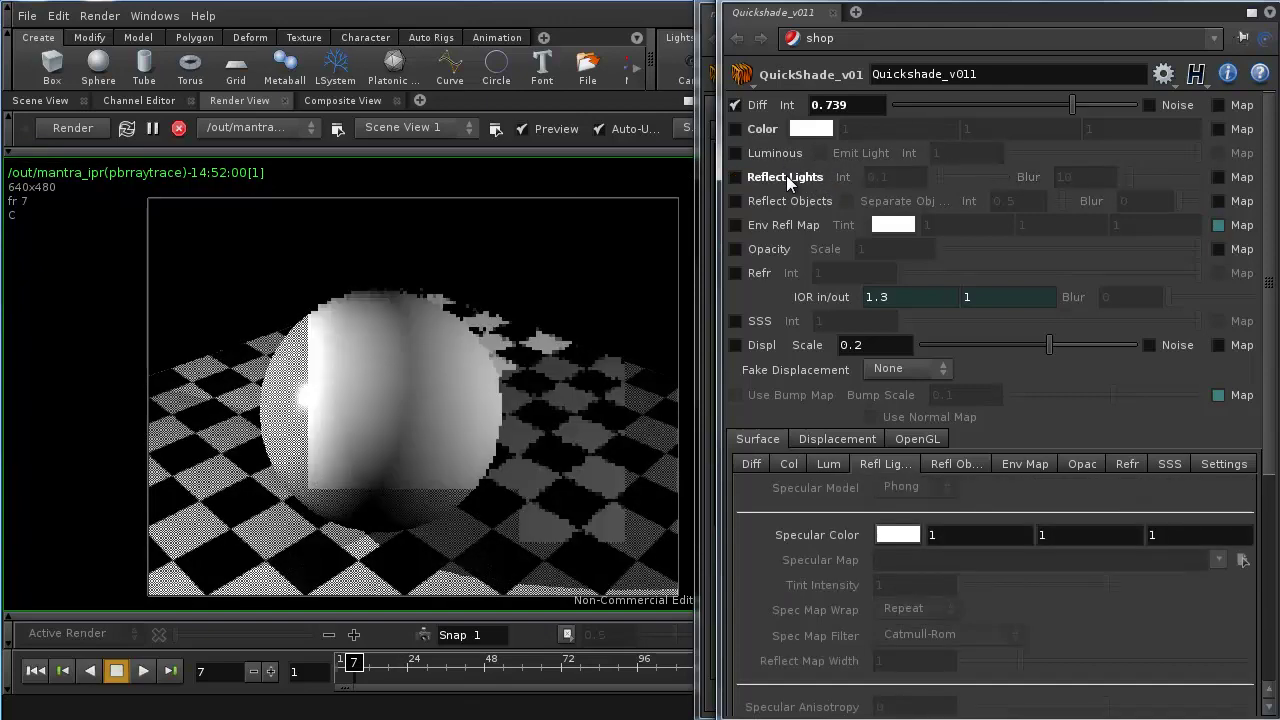
left_click(786, 177)
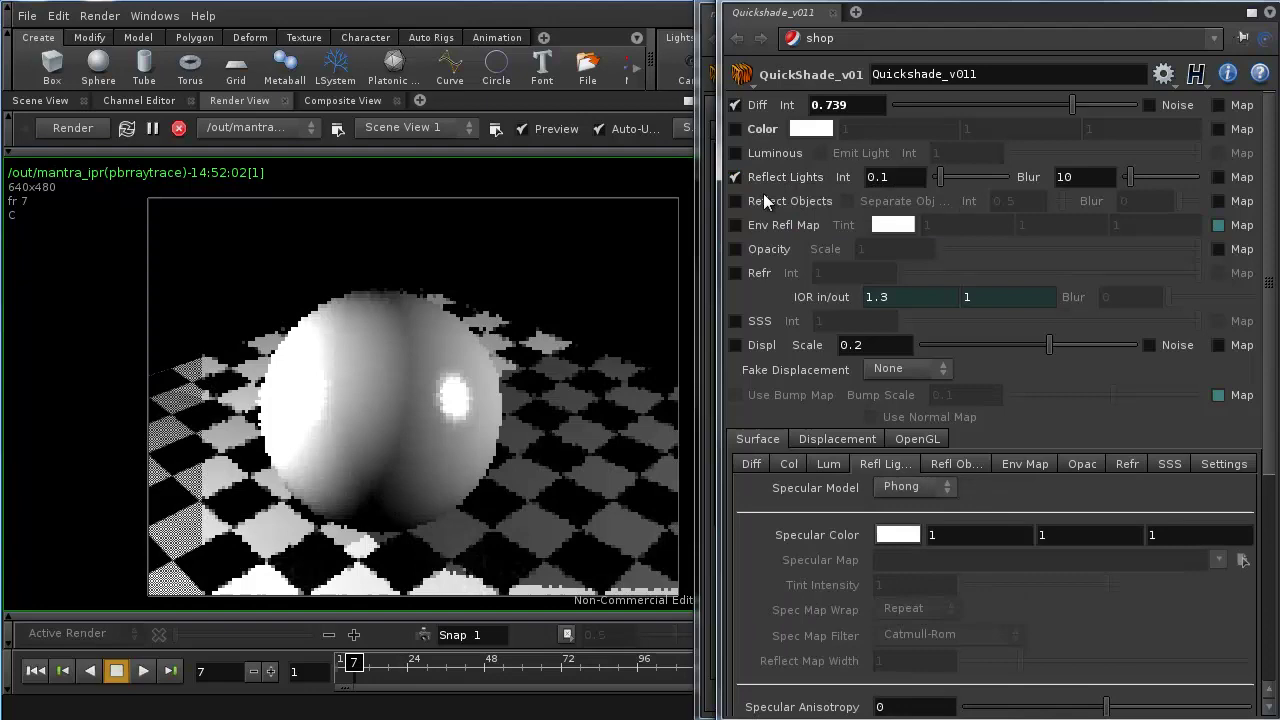
left_click(755, 203)
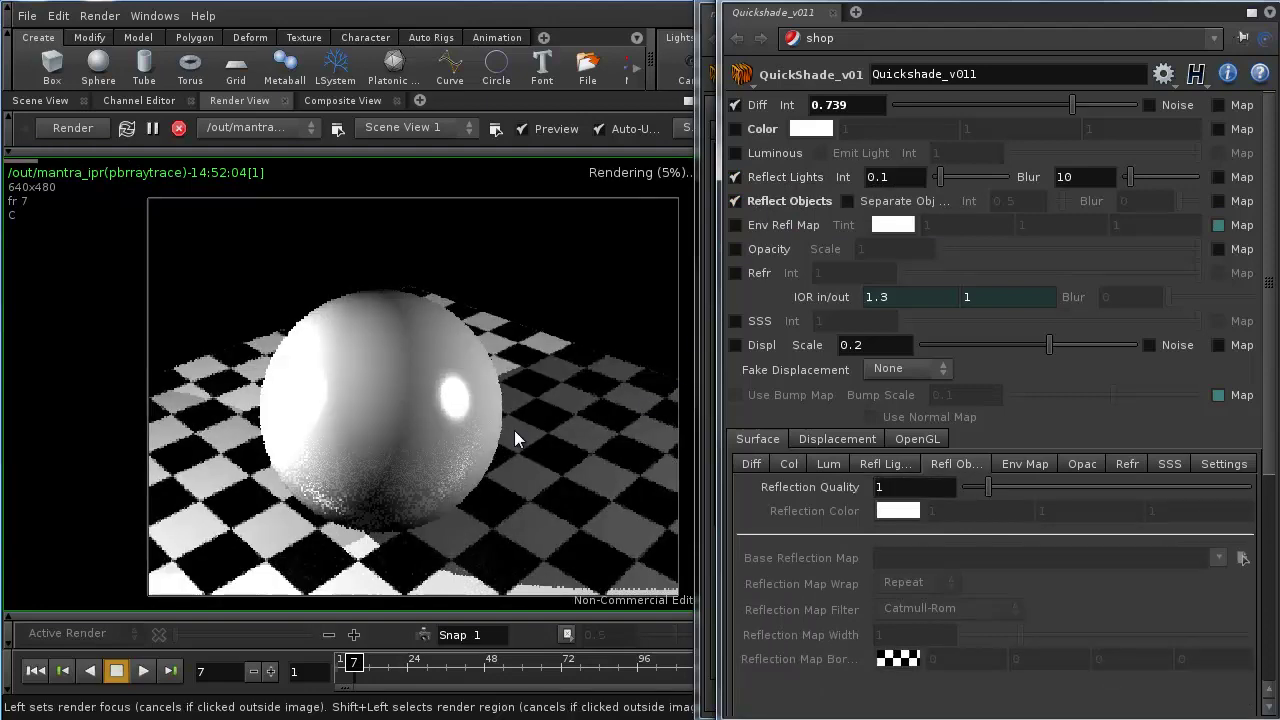
left_click(850, 201)
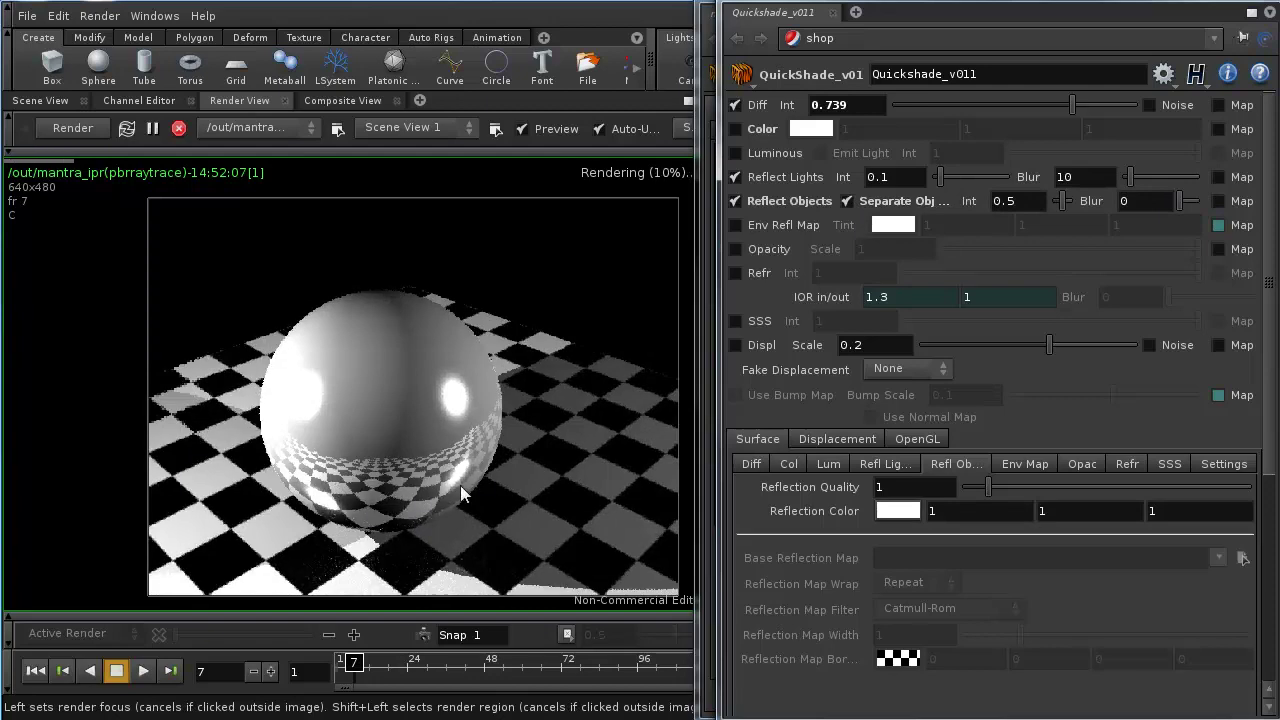
left_click(765, 202)
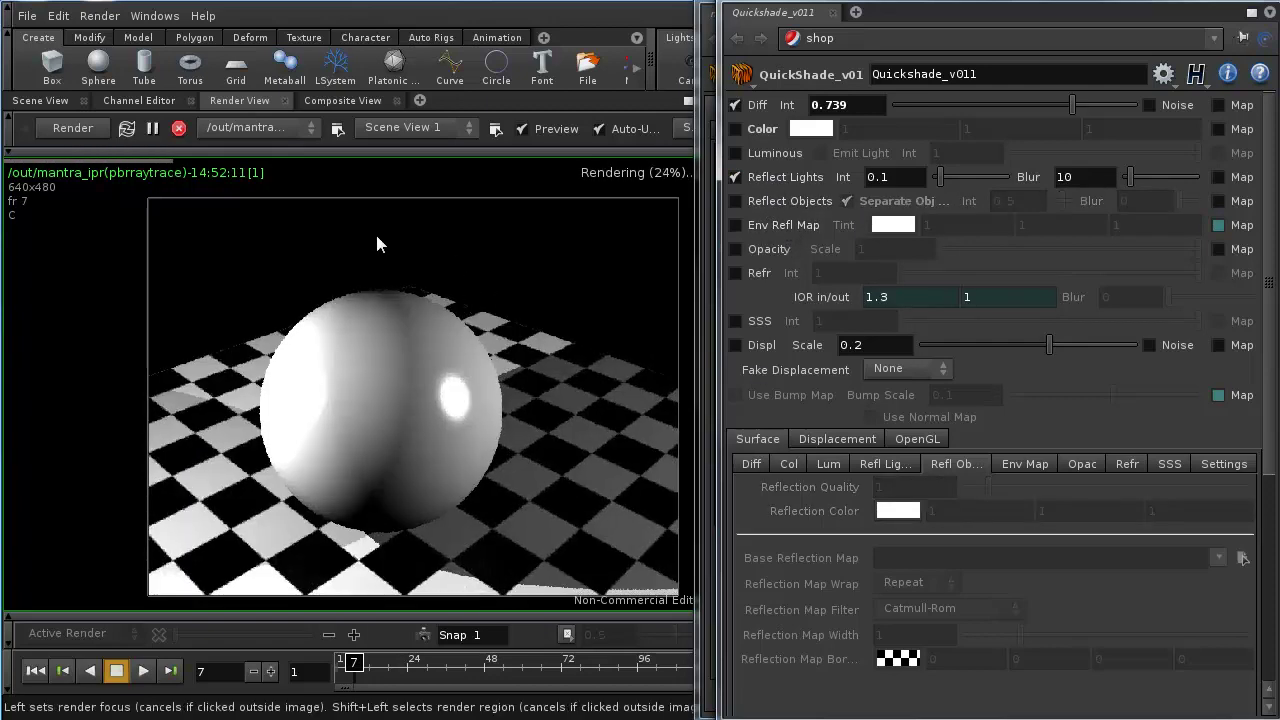
Enable Opacity, try a scale of 0.416, and set the opacity scale back to 1
left_click(772, 250)
left_click(1048, 249)
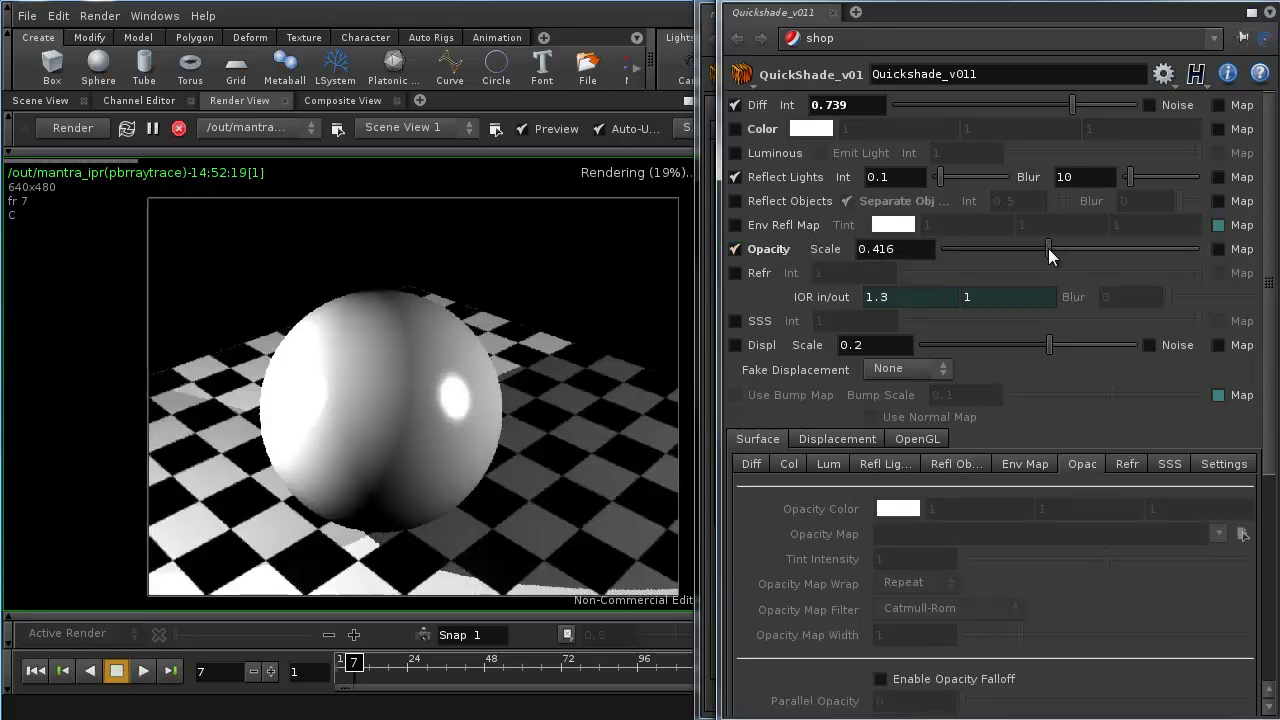
left_click_drag(1048, 248, 1212, 252)
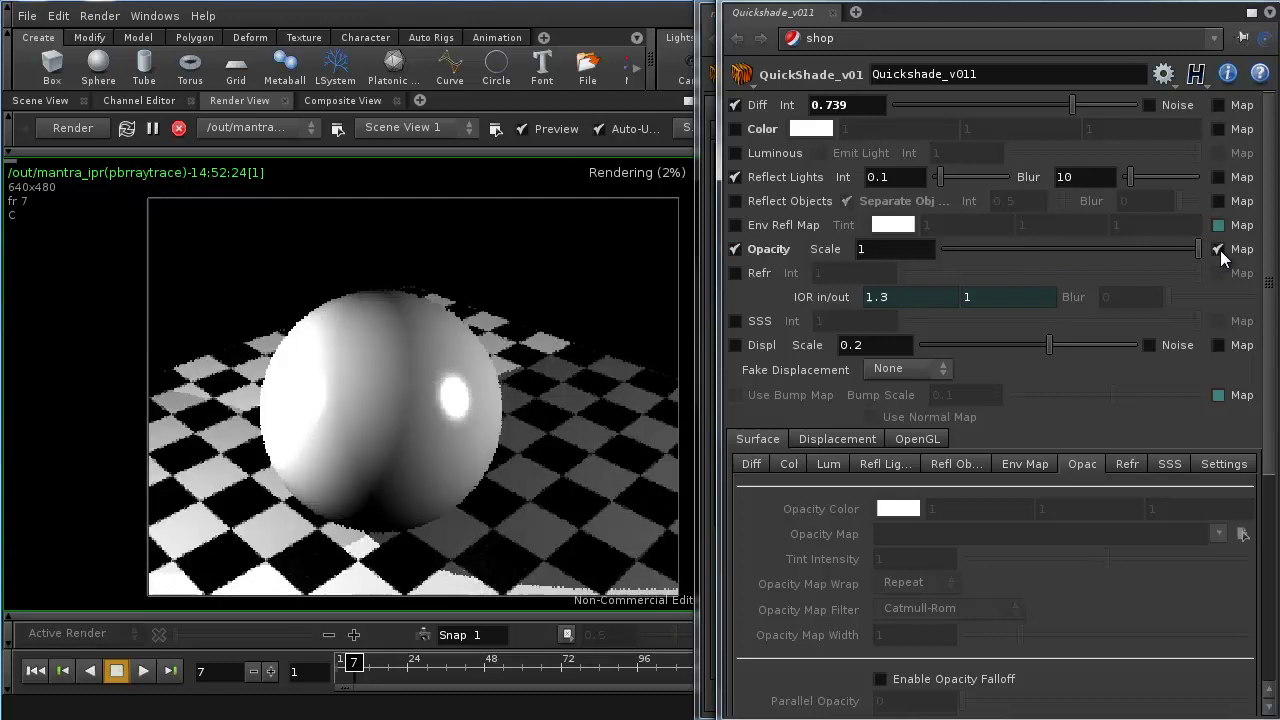
Enable the opacity map and load stripes.jpg from the Desktop into it
left_click(1219, 250)
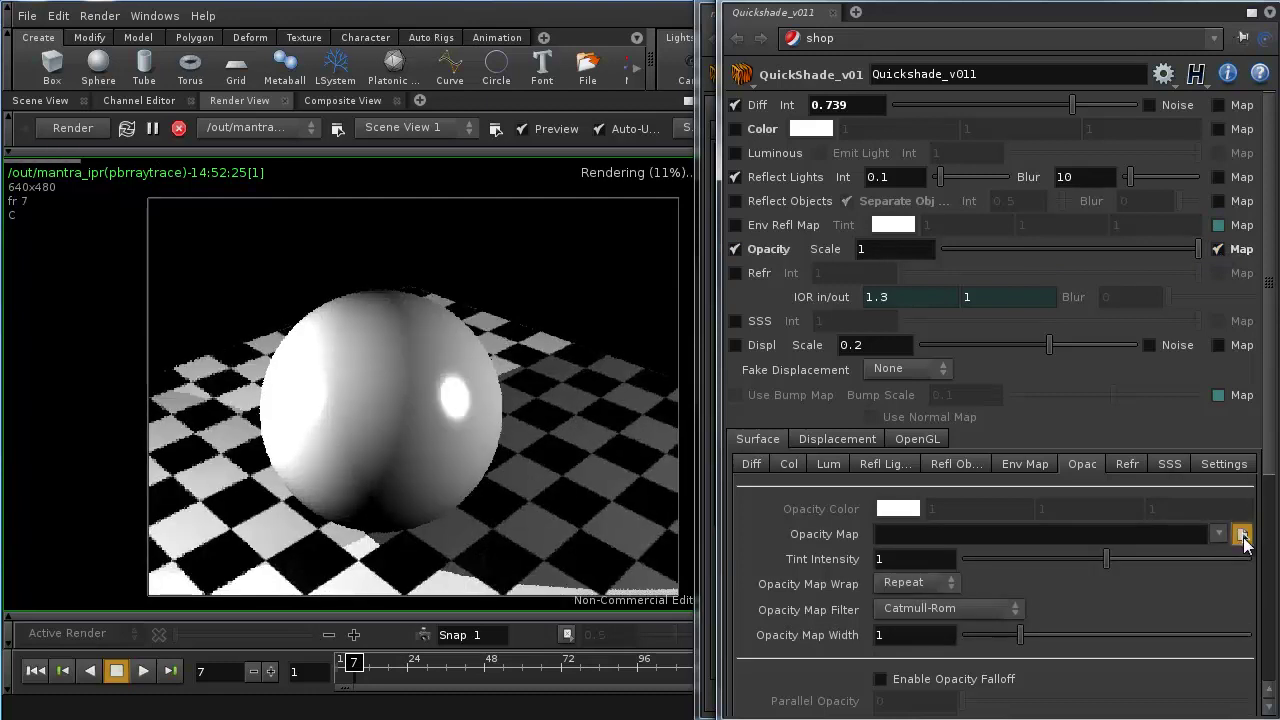
left_click(1243, 534)
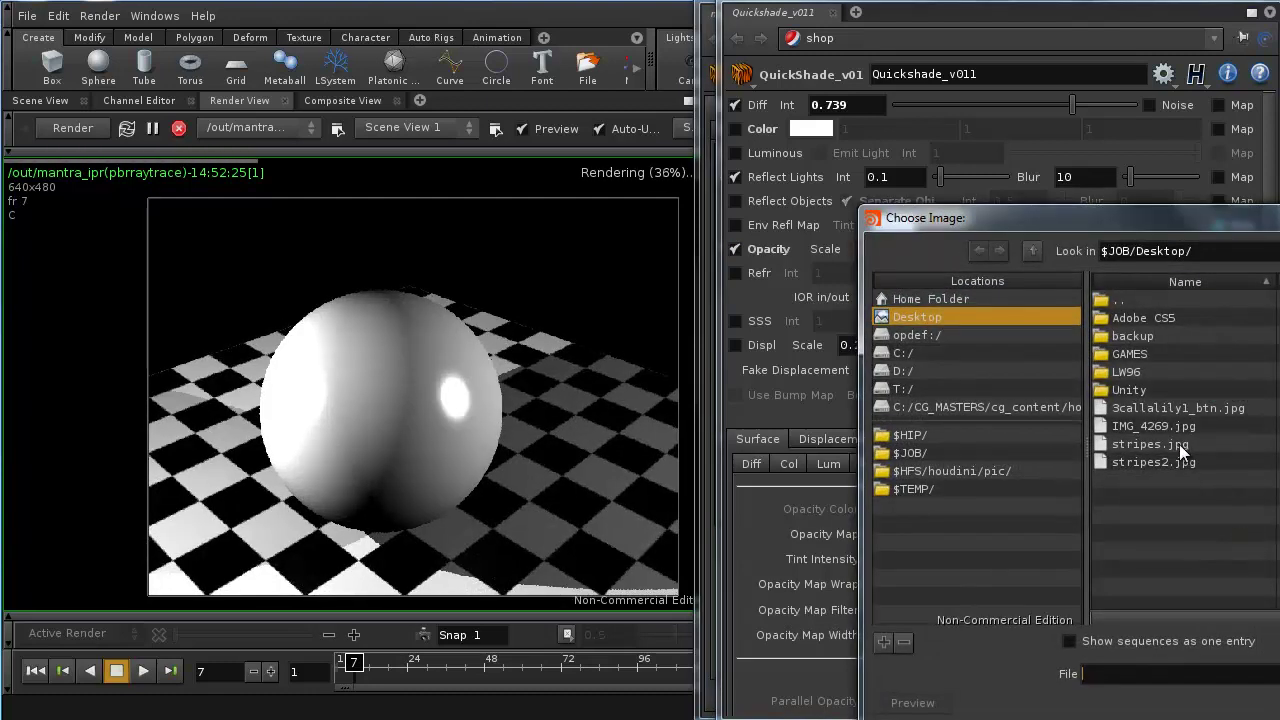
left_click(1179, 444)
double_click(1179, 444)
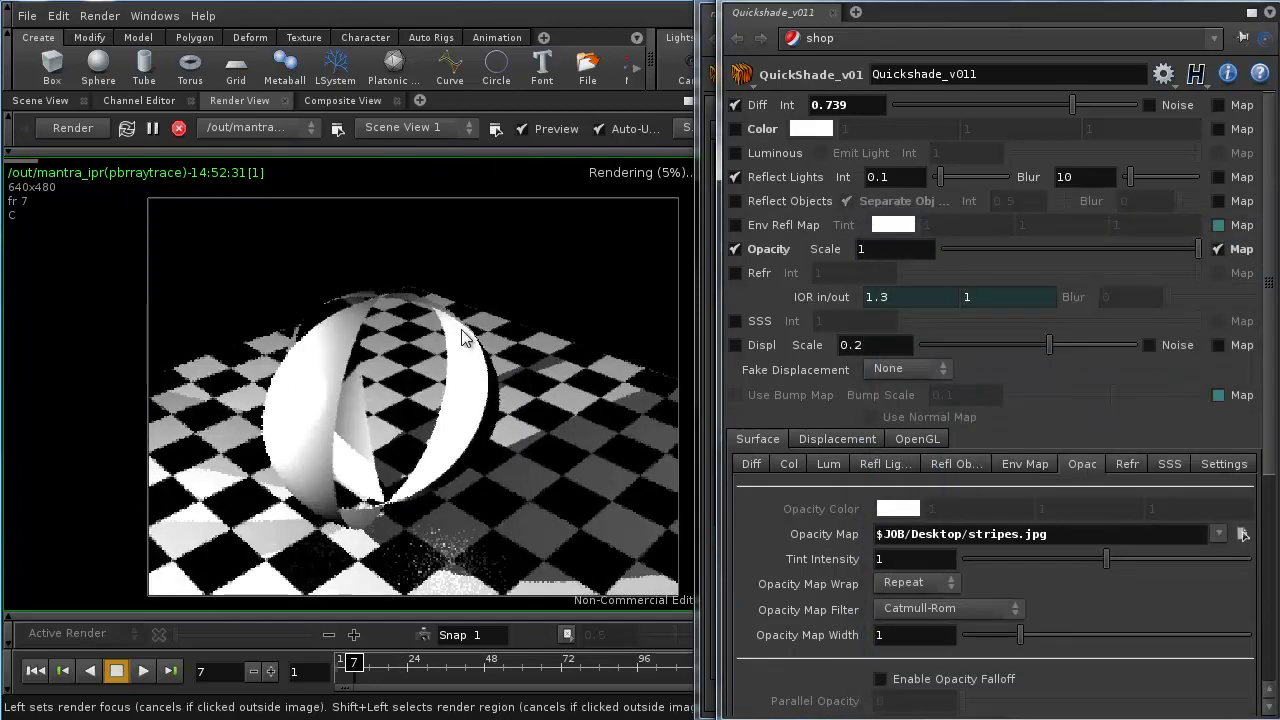
Switch off the opacity map and the Opacity component, and try SSS on the sphere before switching it off
left_click(1218, 250)
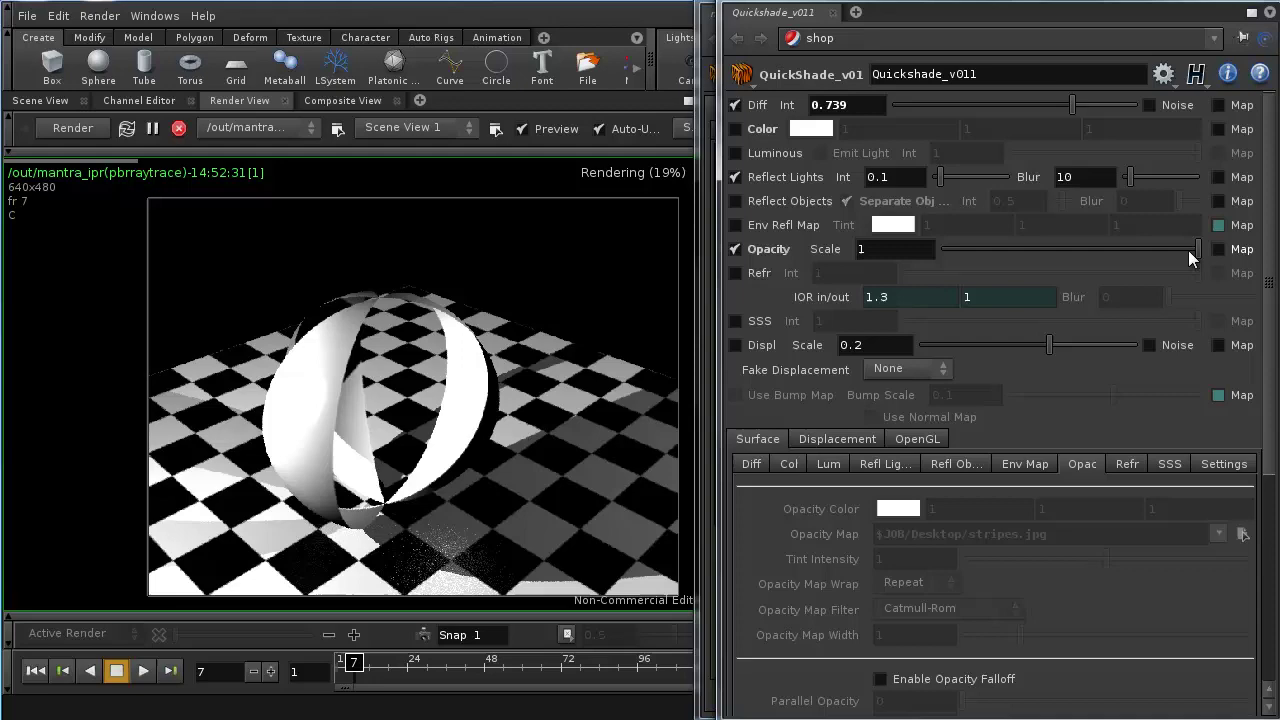
left_click(762, 254)
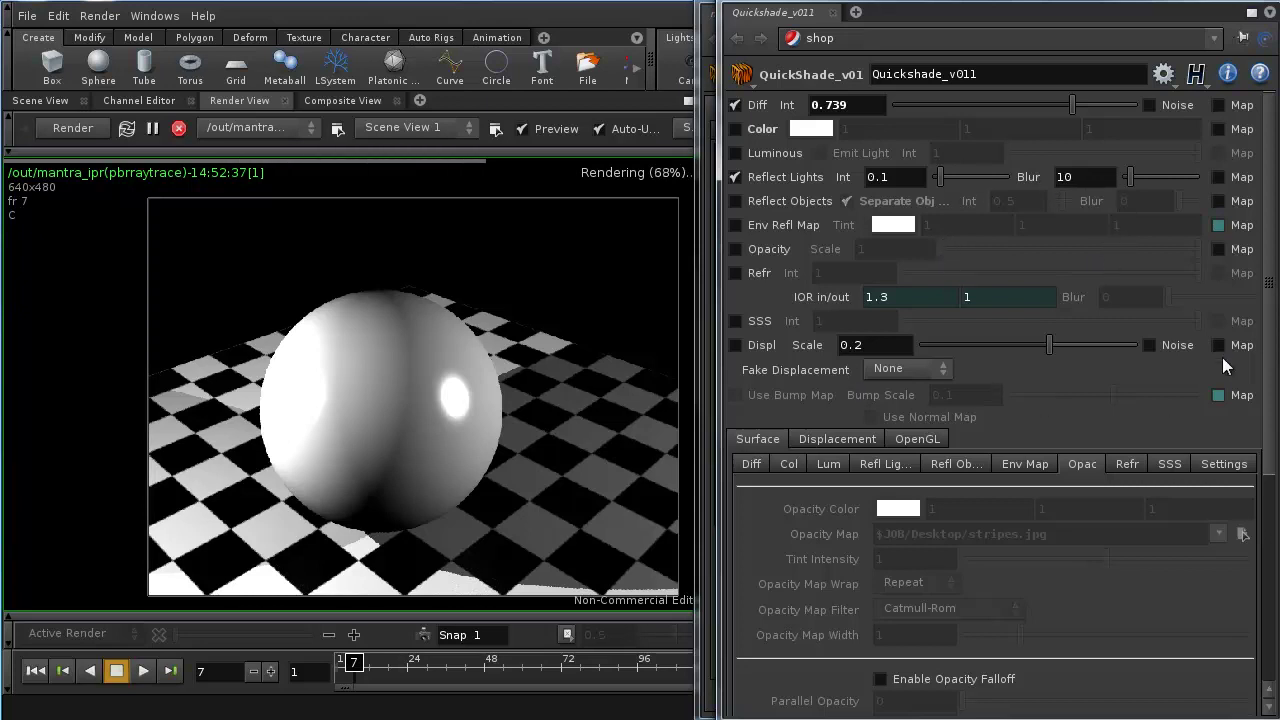
left_click(736, 321)
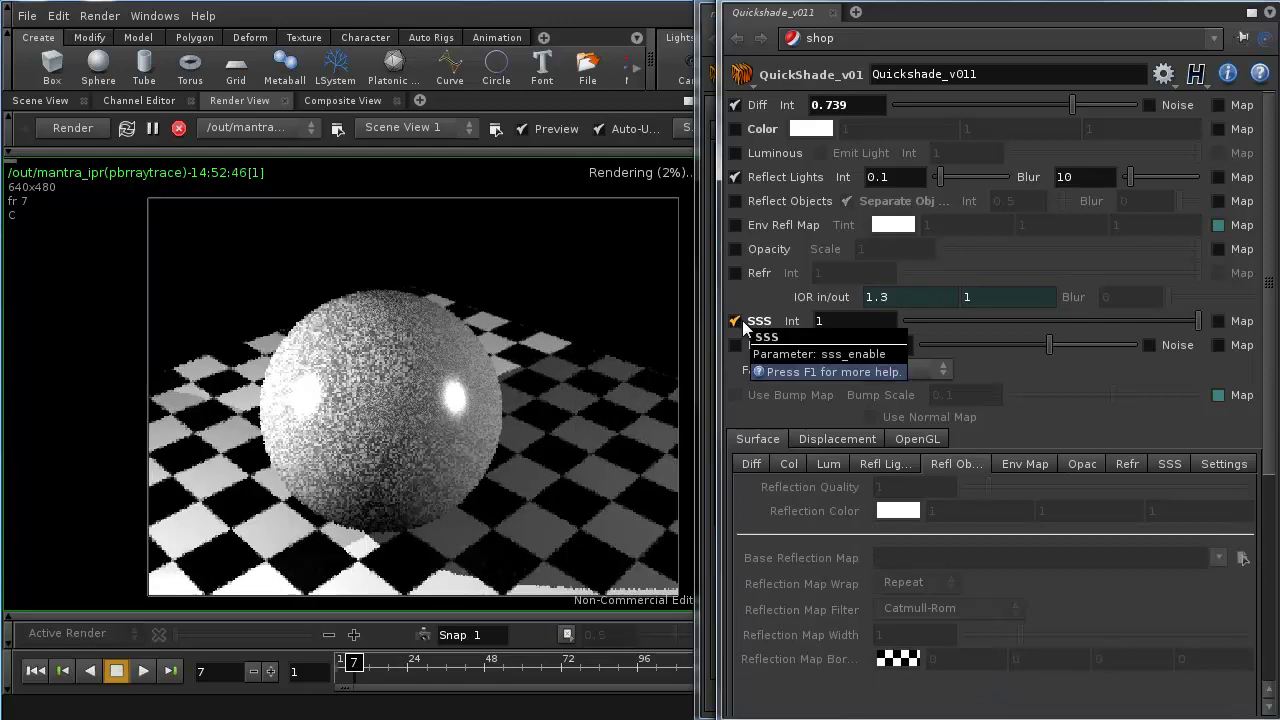
left_click(742, 321)
Enable Displacement at a scale of 0.2 and try its noise option before turning the noise off
left_click(745, 345)
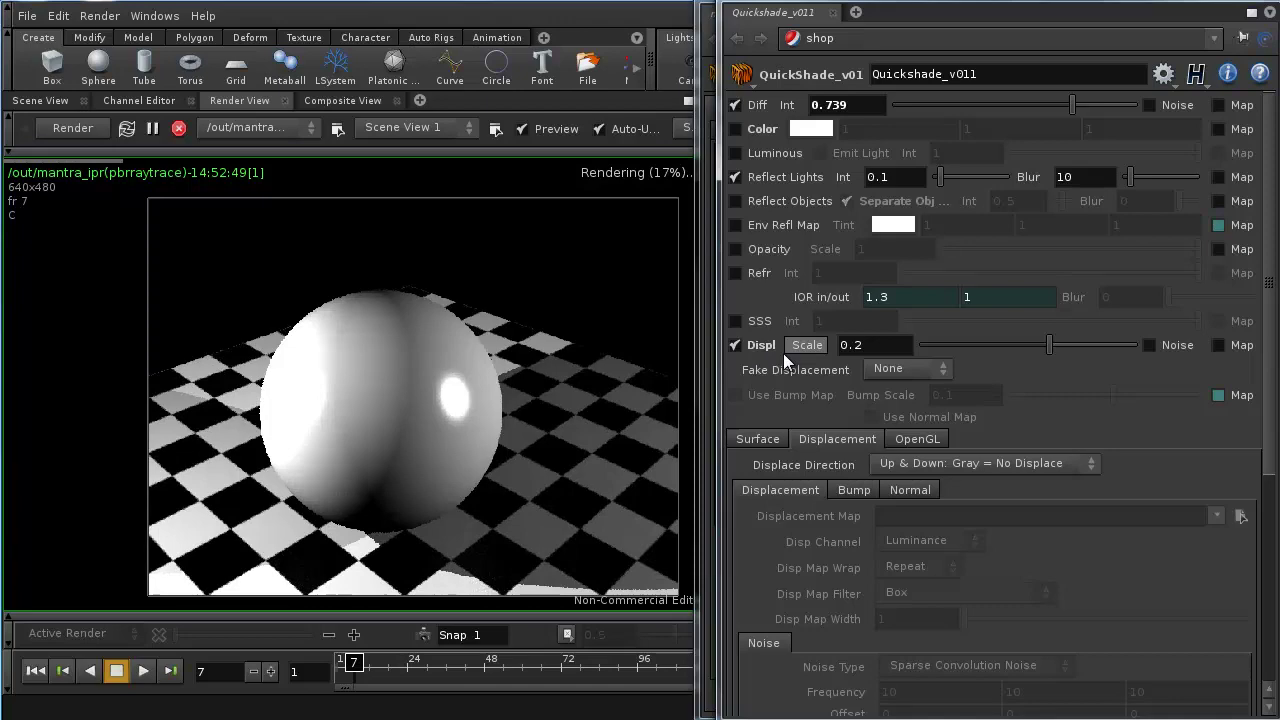
left_click(1152, 345)
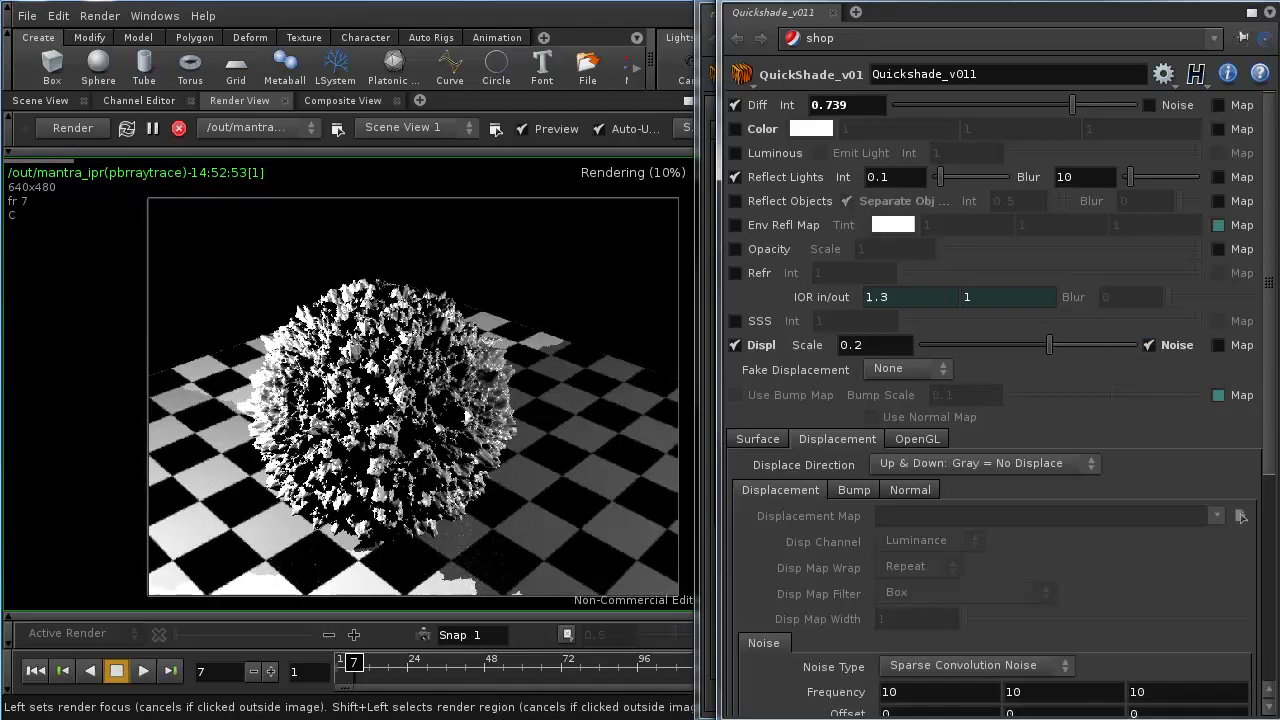
left_click(1149, 345)
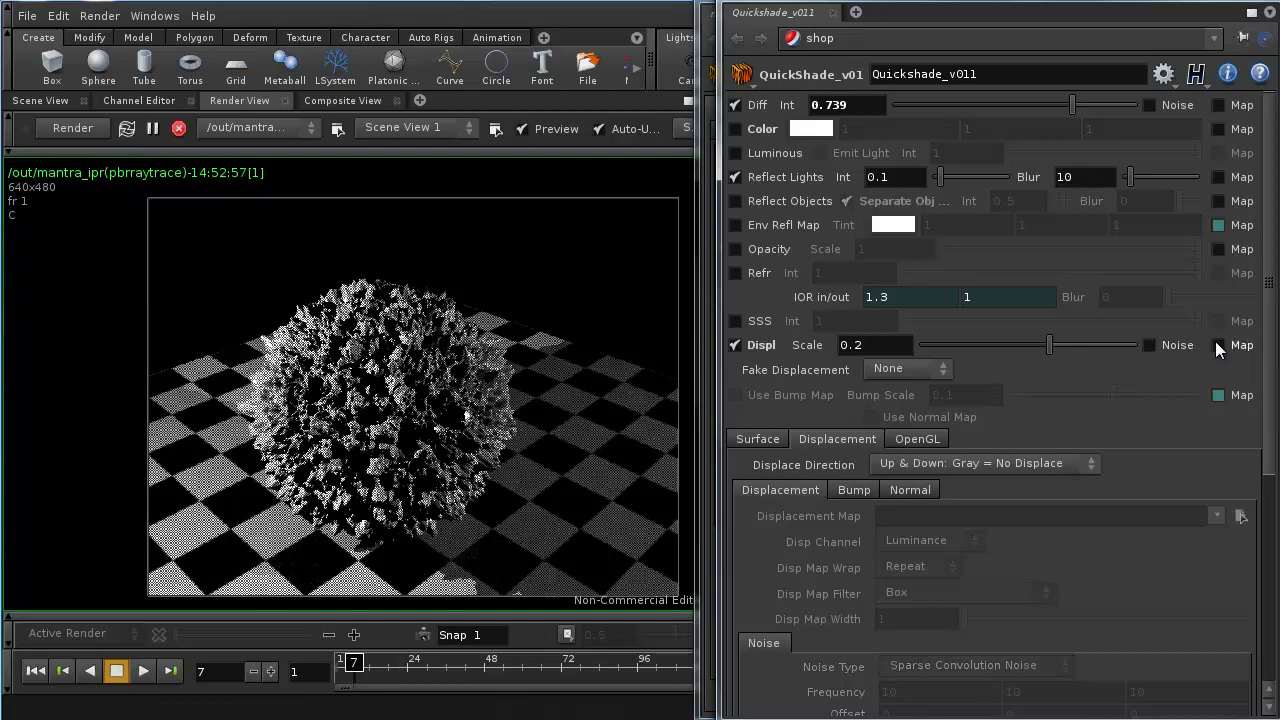
Enable the displacement map and load stripes.jpg from the Desktop into it
left_click(1218, 345)
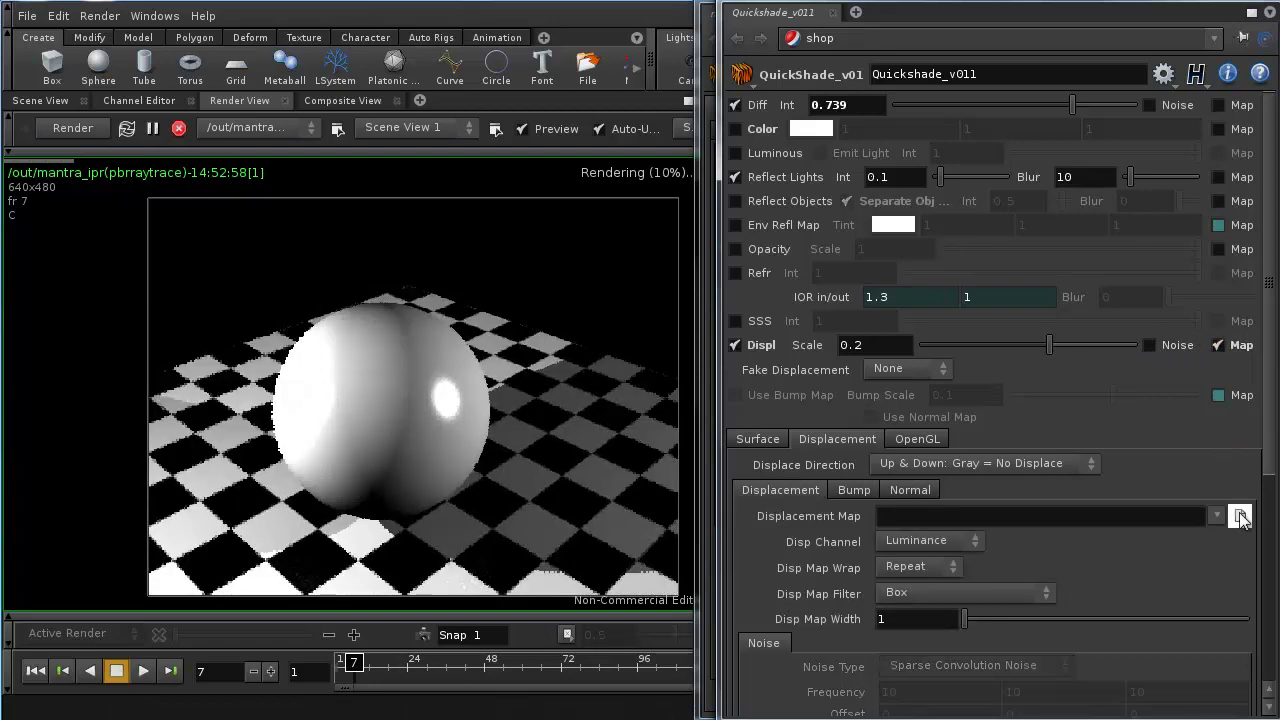
left_click(1240, 516)
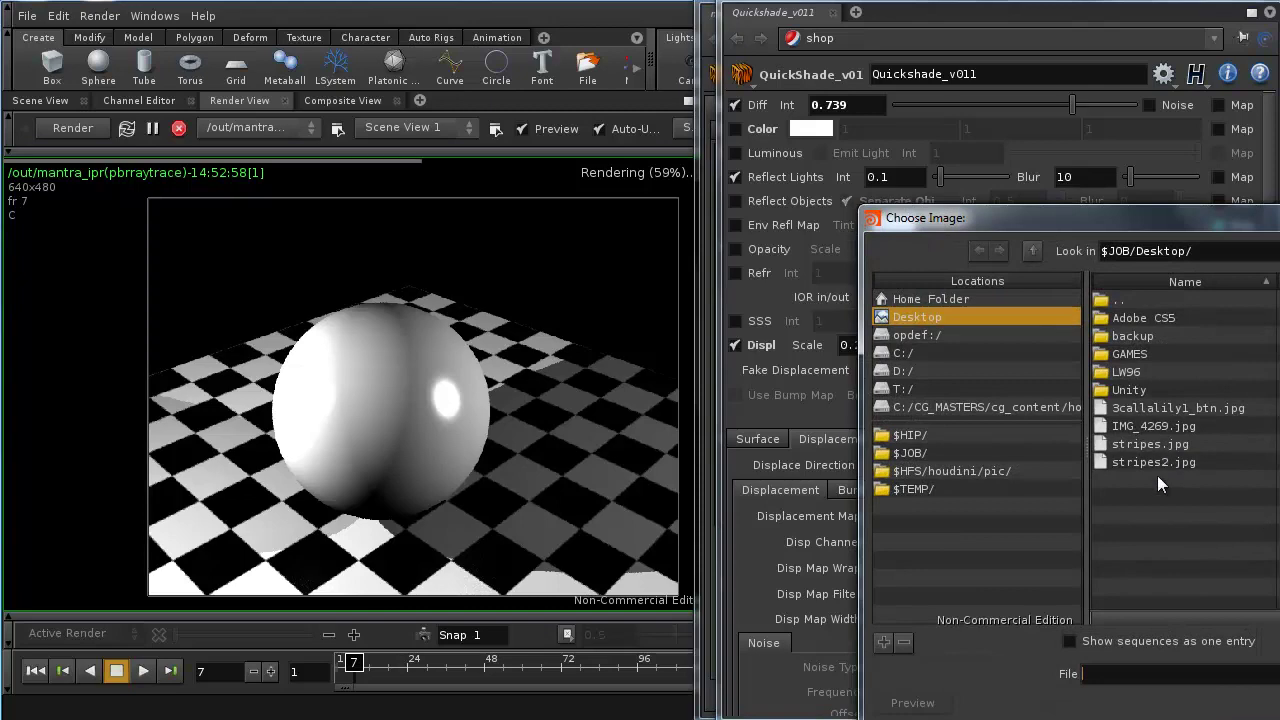
left_click(1150, 444)
key("Return")
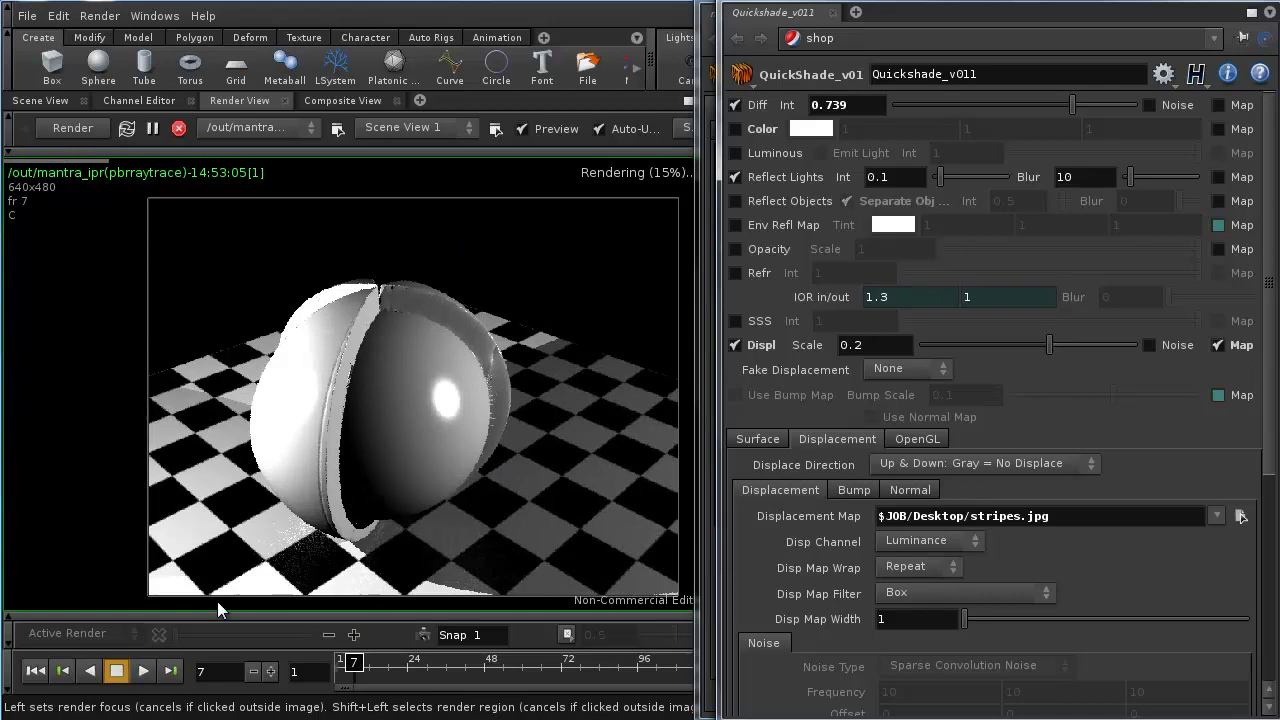
Switch off the displacement map and the Displacement component, and view the Fake Displacement options, leaving the setting at None
left_click(1219, 345)
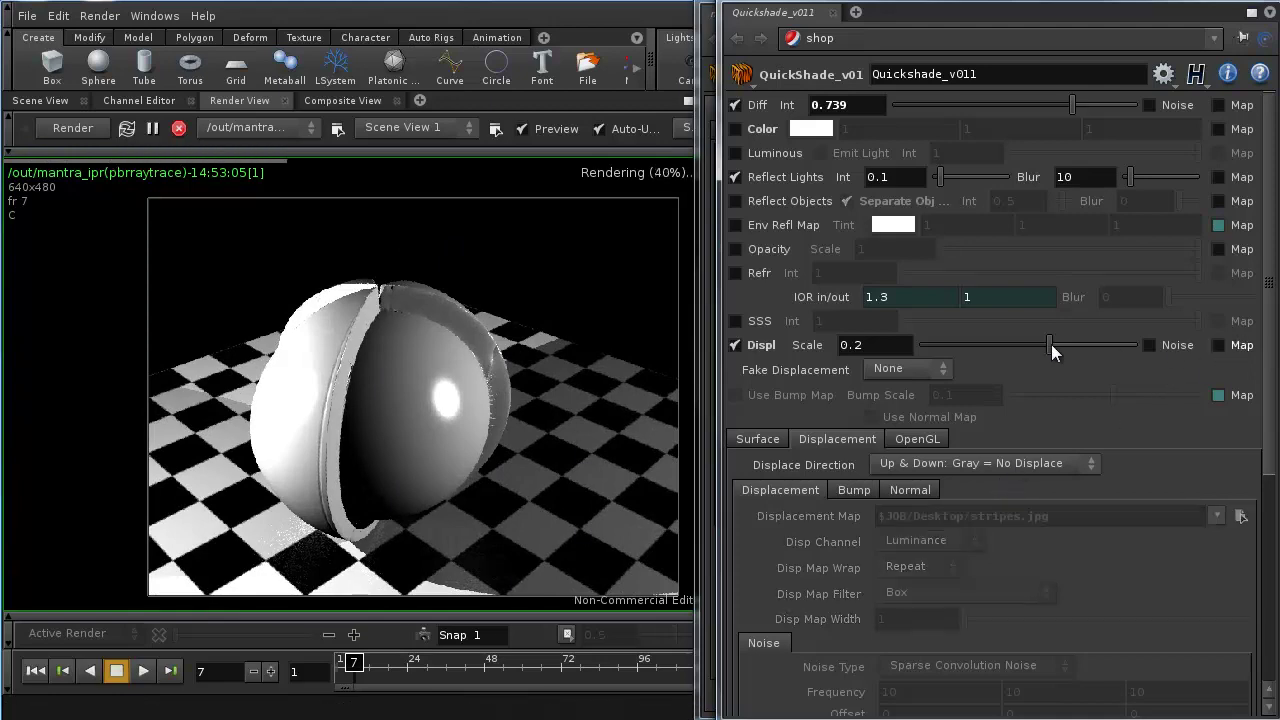
left_click(766, 346)
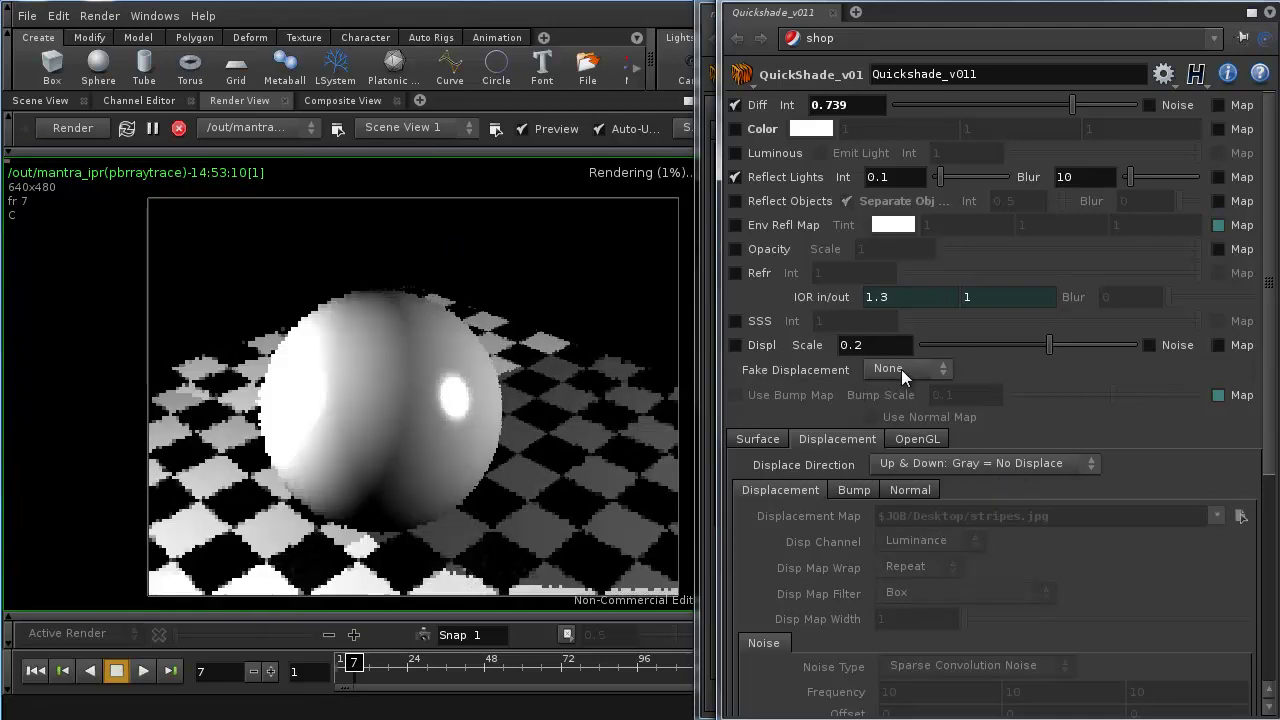
left_click(901, 369)
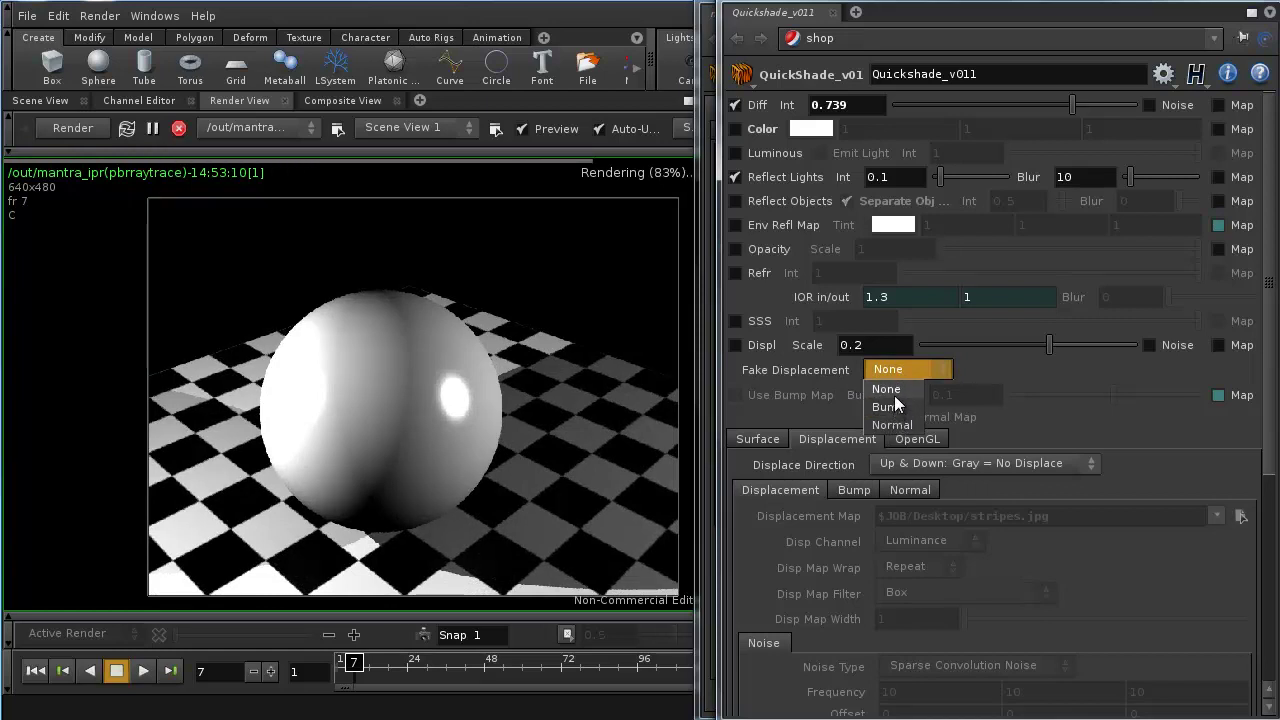
left_click(986, 402)
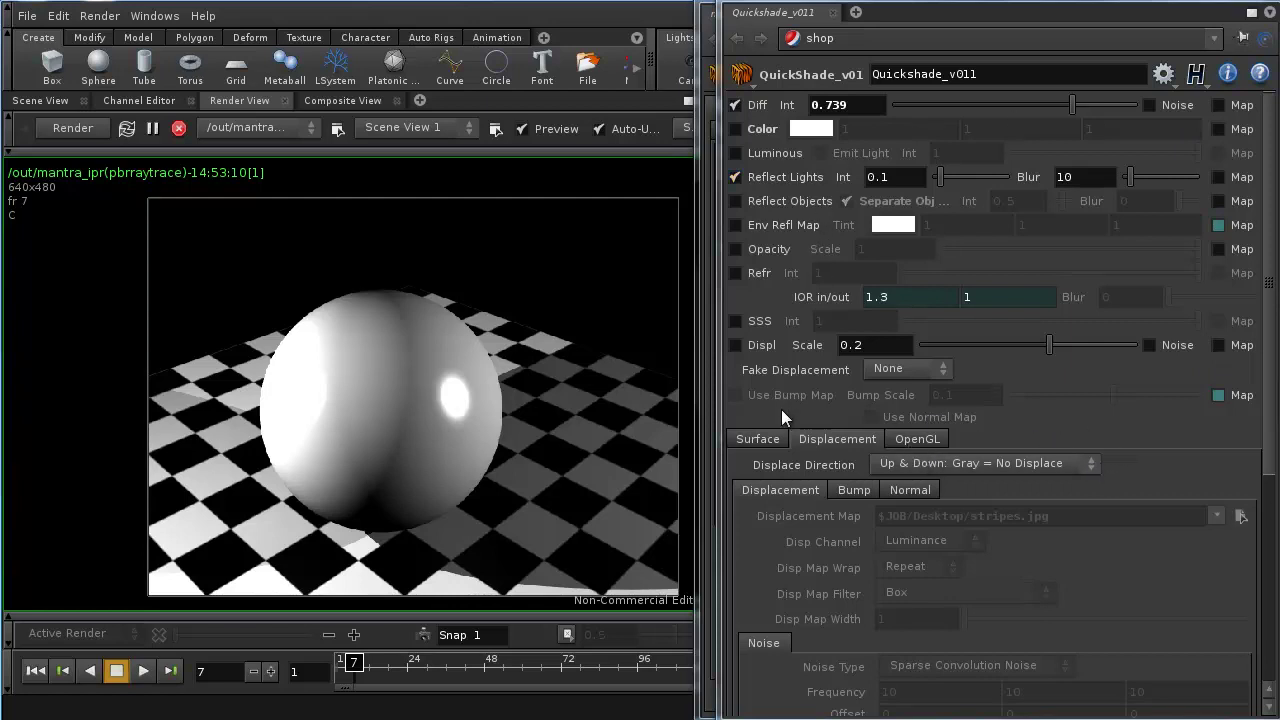
Enable the Color component and turn off Reflect Lights, showing the Opacity settings briefly in between
left_click(754, 130)
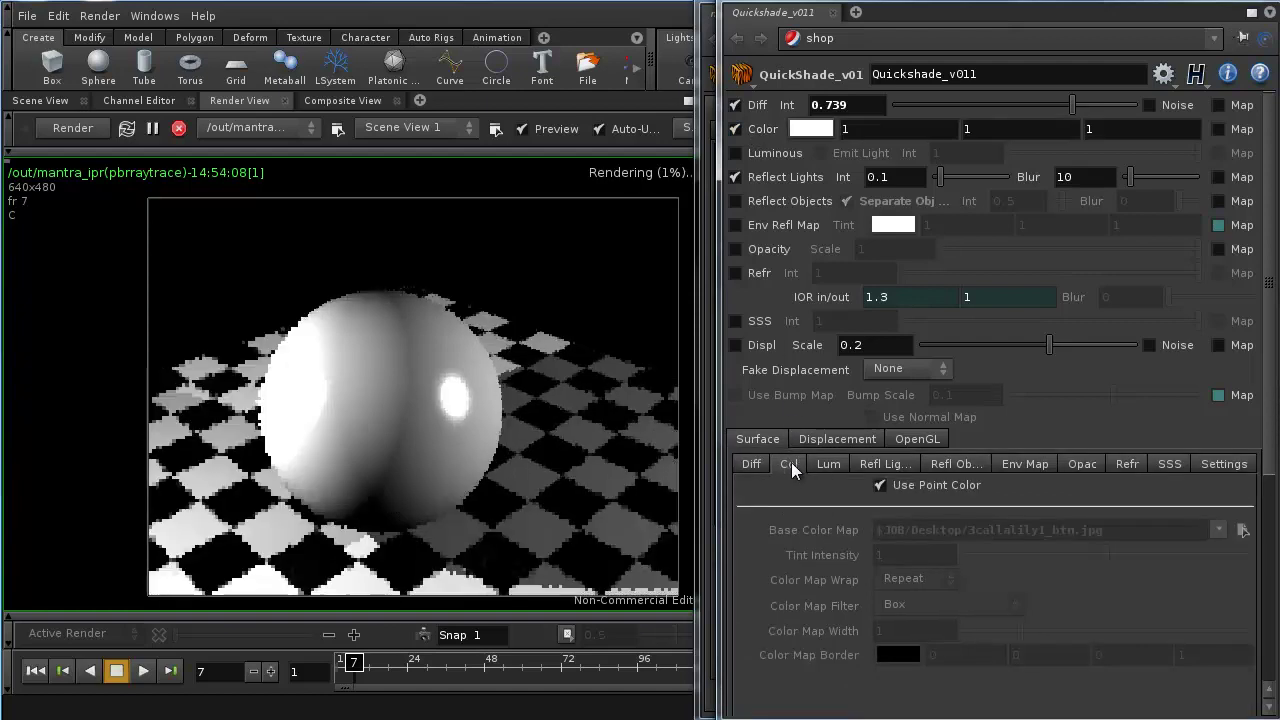
left_click(778, 250)
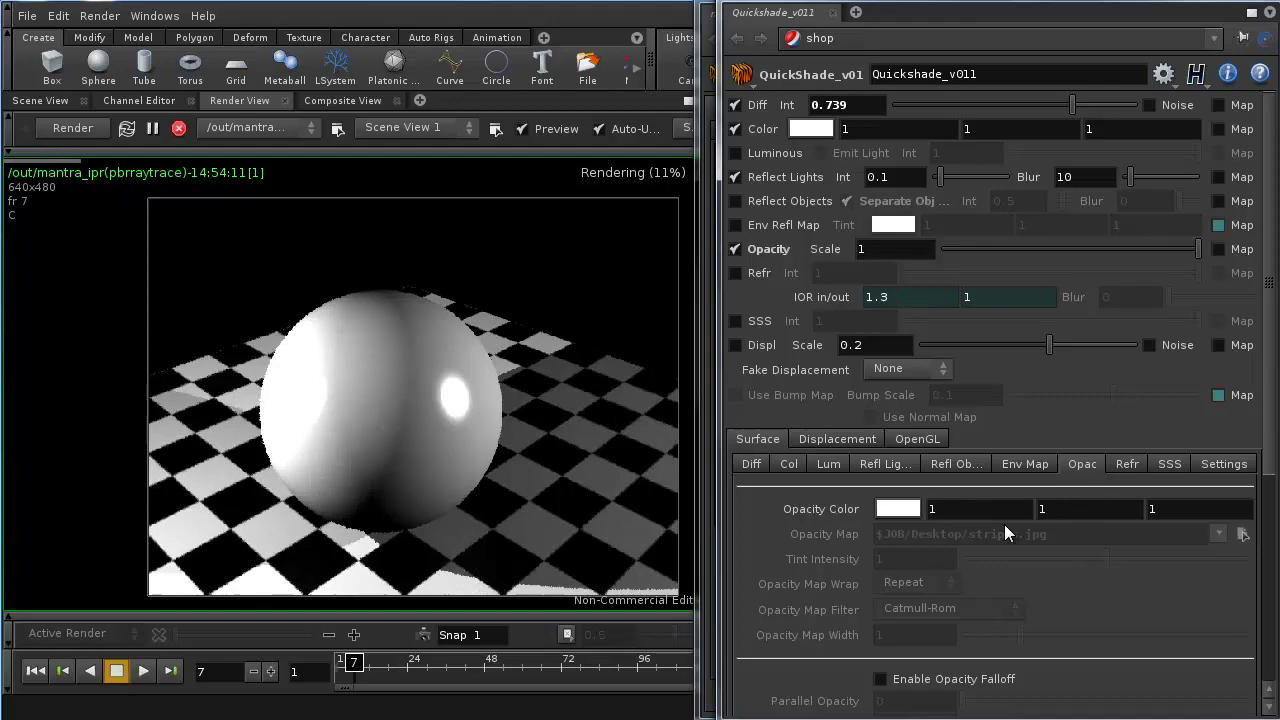
left_click(772, 248)
left_click(789, 178)
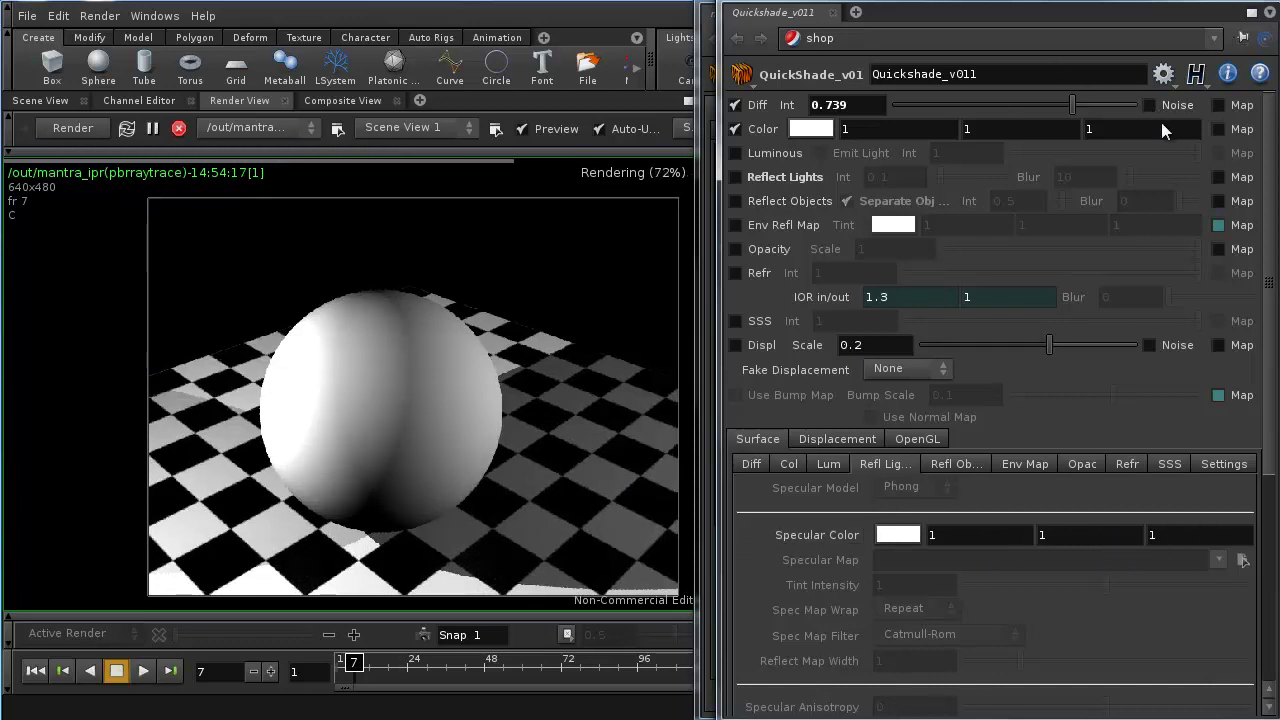
Try the 3callalily1_btn.jpg color map on the sphere twice, switching the map off after each try
left_click(1218, 130)
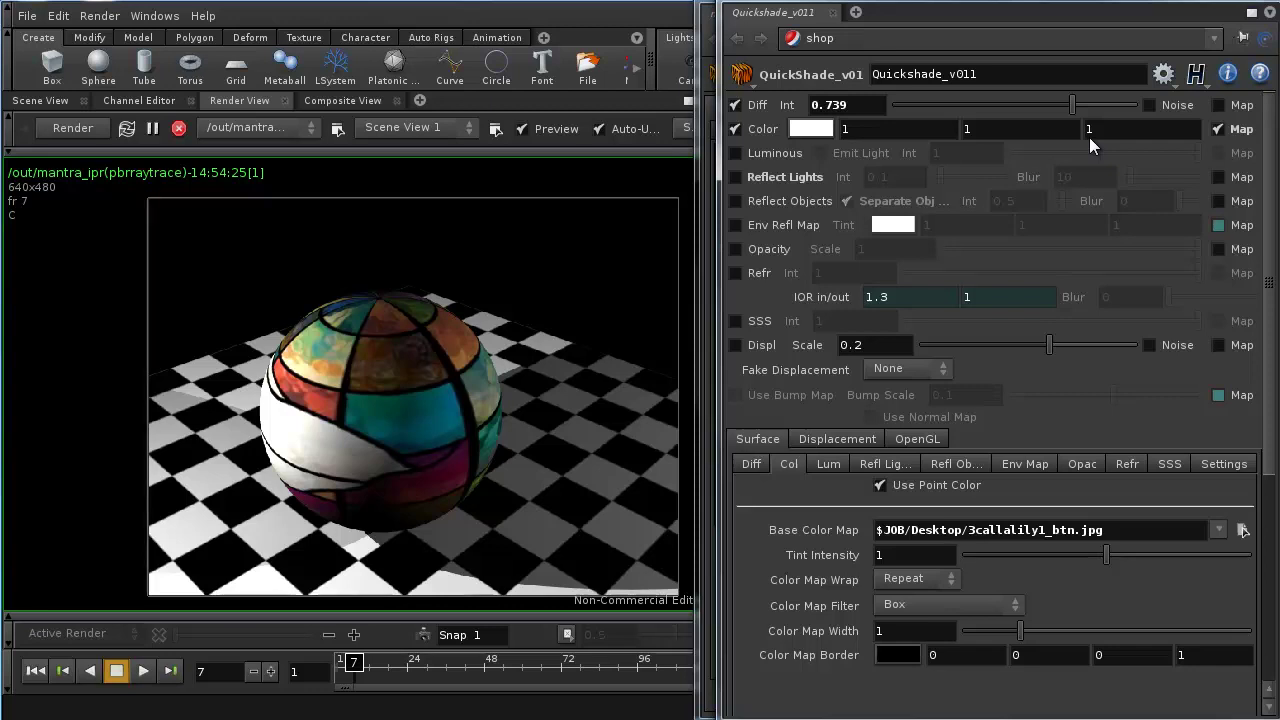
left_click(1218, 129)
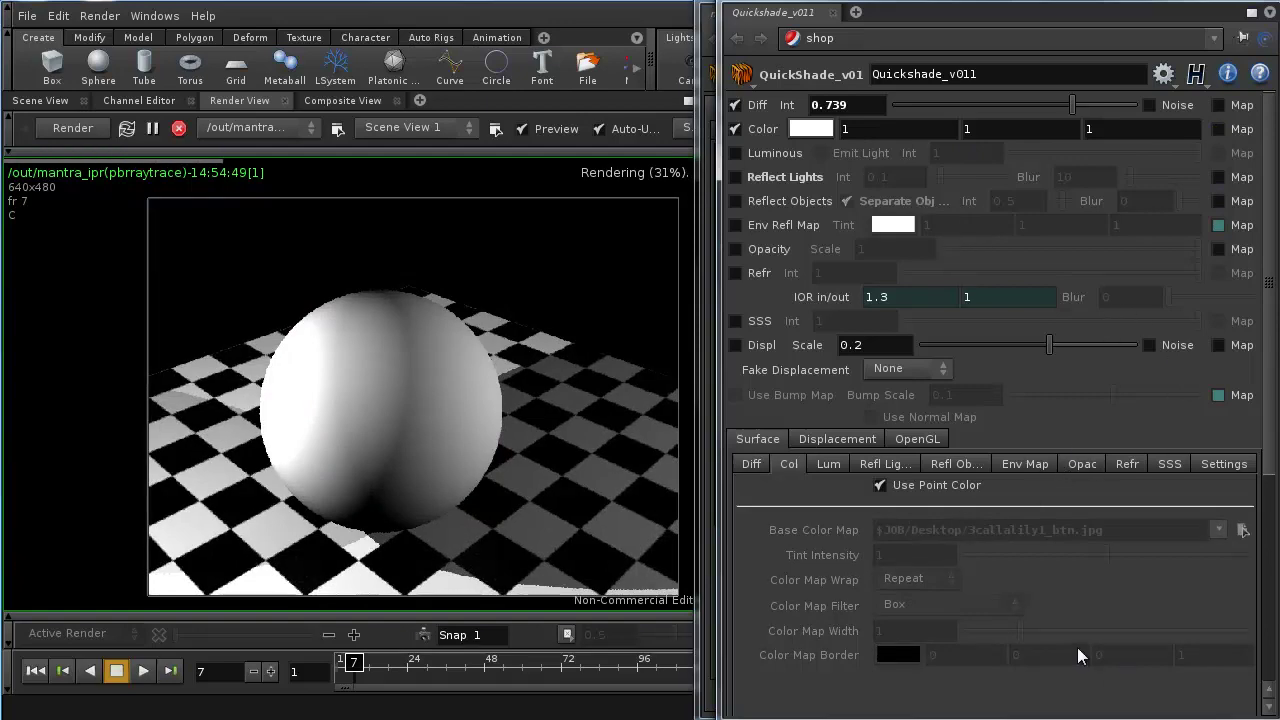
left_click(1235, 130)
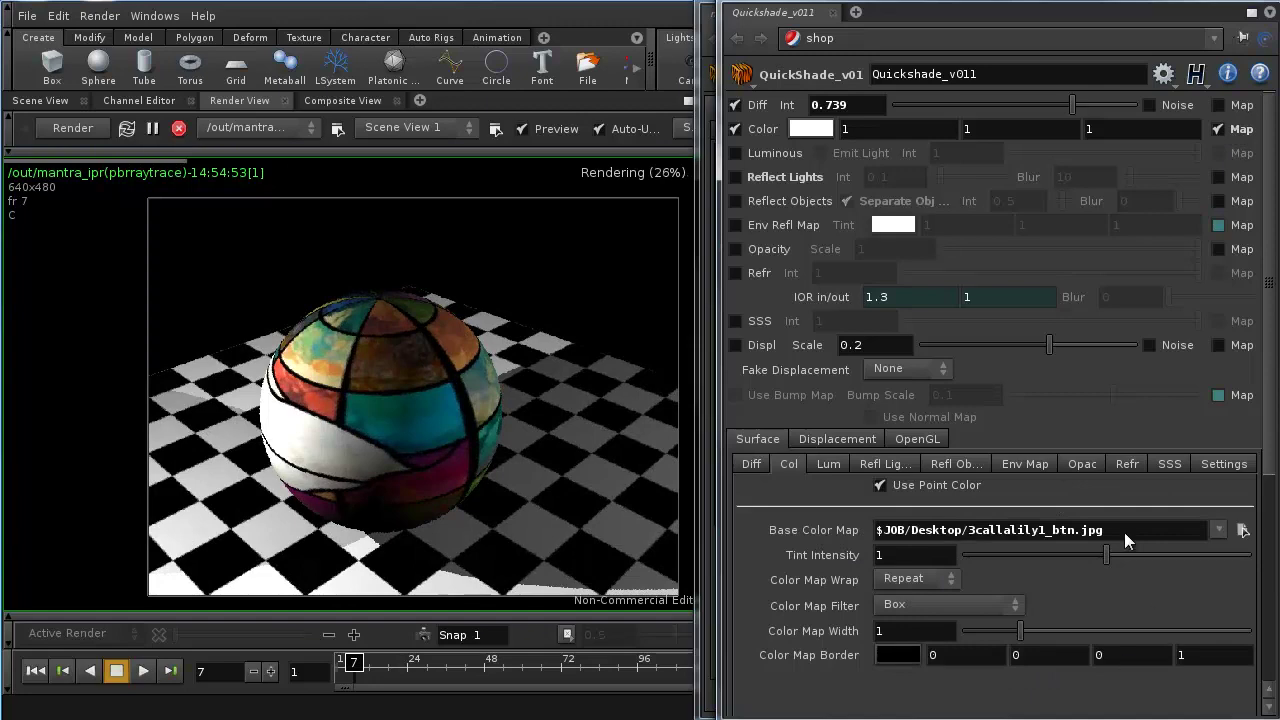
left_click(1218, 129)
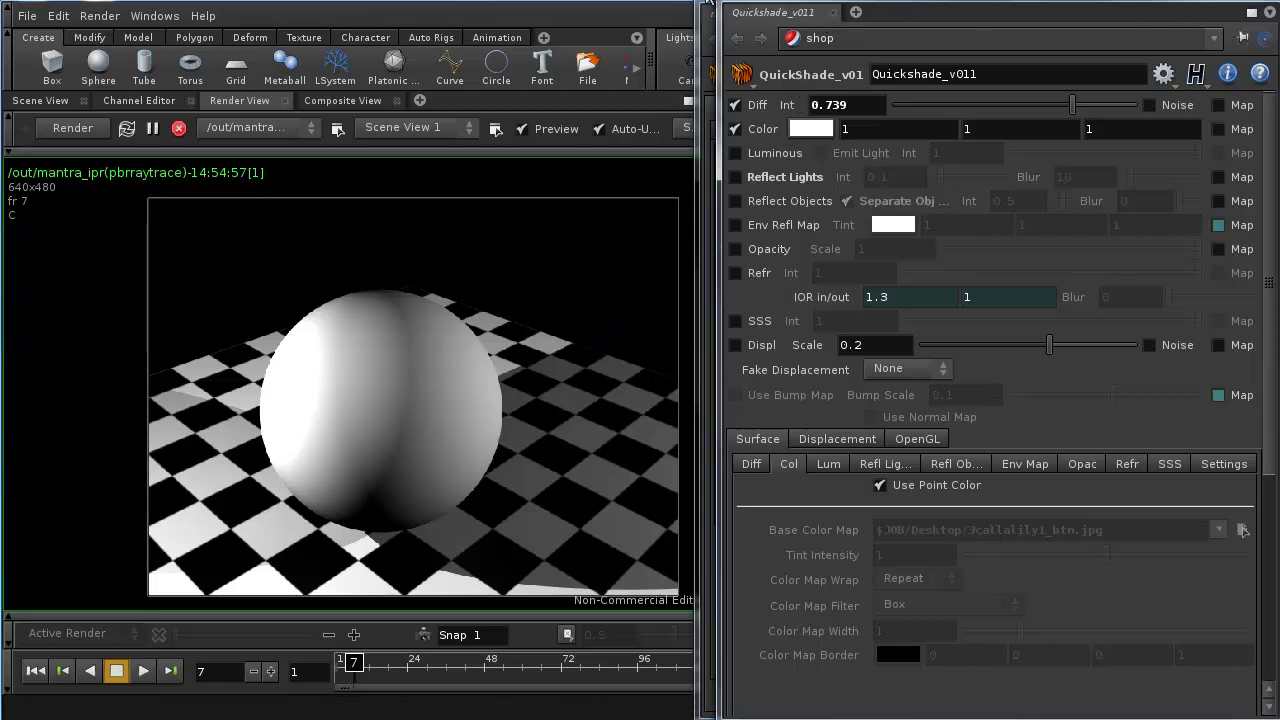
Bring up the mantrasurface1 material's parameters in place of the Quickshade ones
left_click(706, 4)
key("Escape")
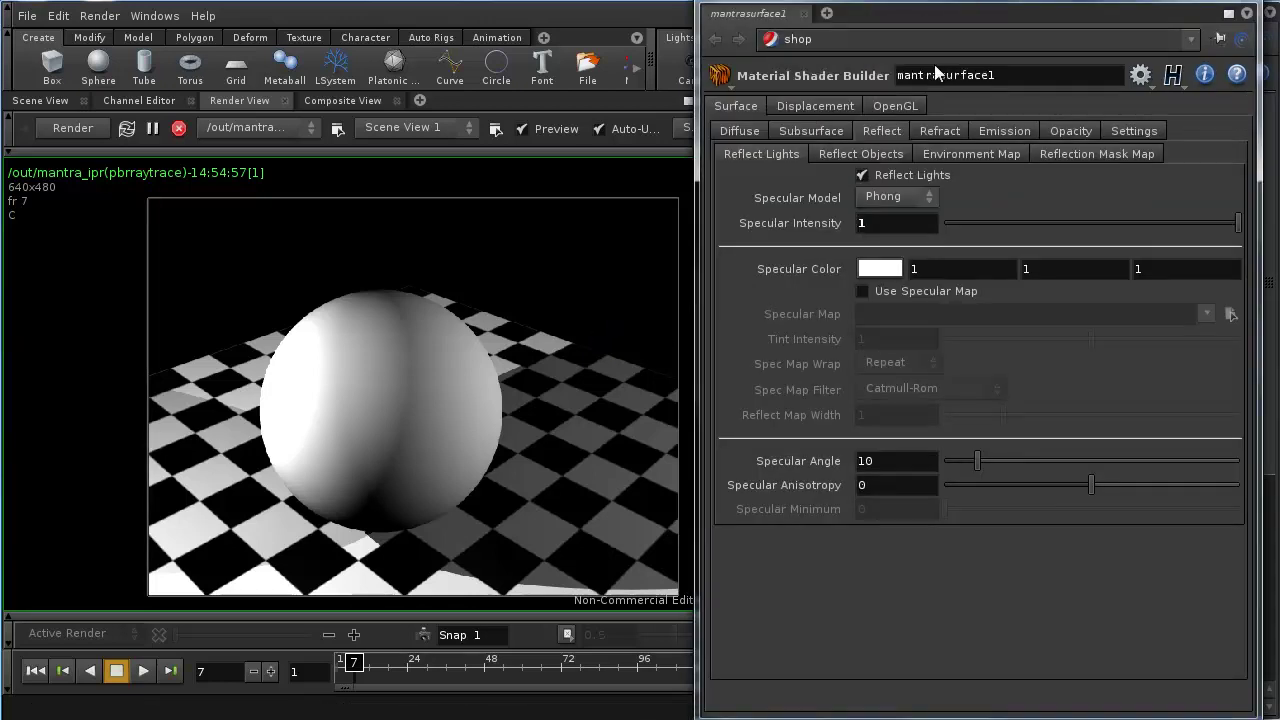